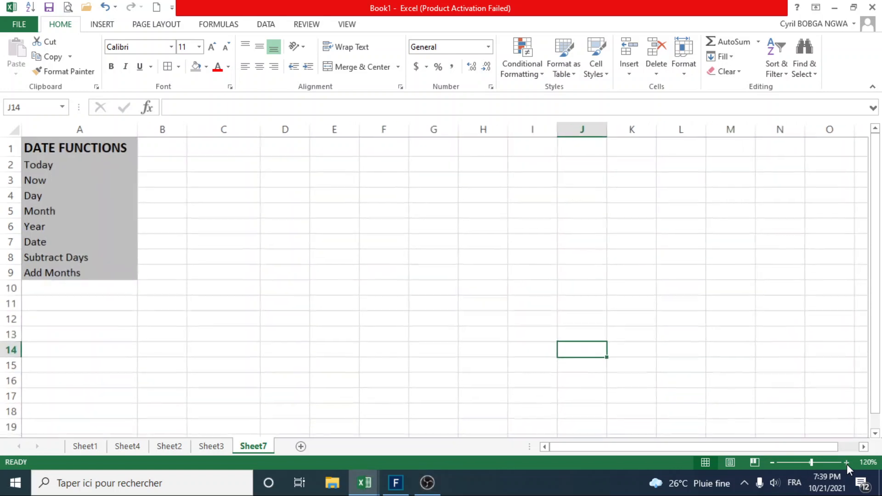
# Enter the label "Date of Today" in cell C2, beside the list of date functions.
pyautogui.click(847, 463)
pyautogui.click(848, 463)
pyautogui.click(848, 463)
pyautogui.click(848, 463)
pyautogui.click(848, 463)
pyautogui.click(847, 463)
pyautogui.click(847, 463)
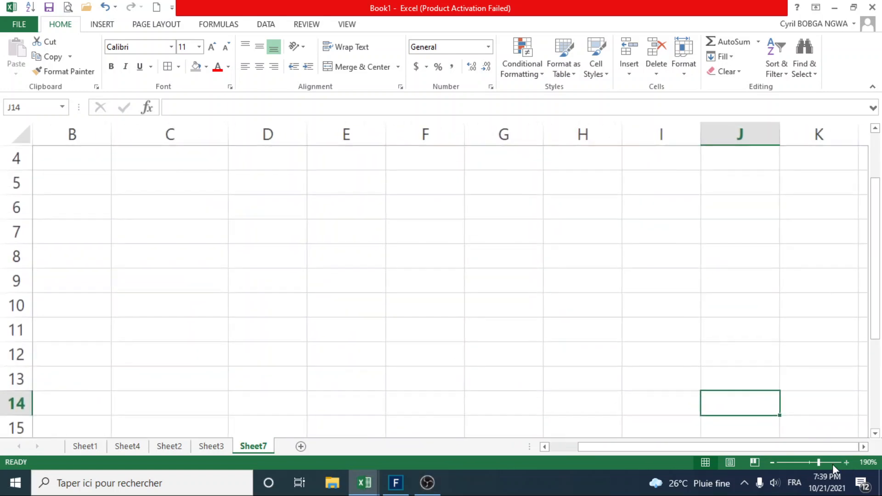
pyautogui.moveTo(768, 447); pyautogui.dragTo(655, 448)
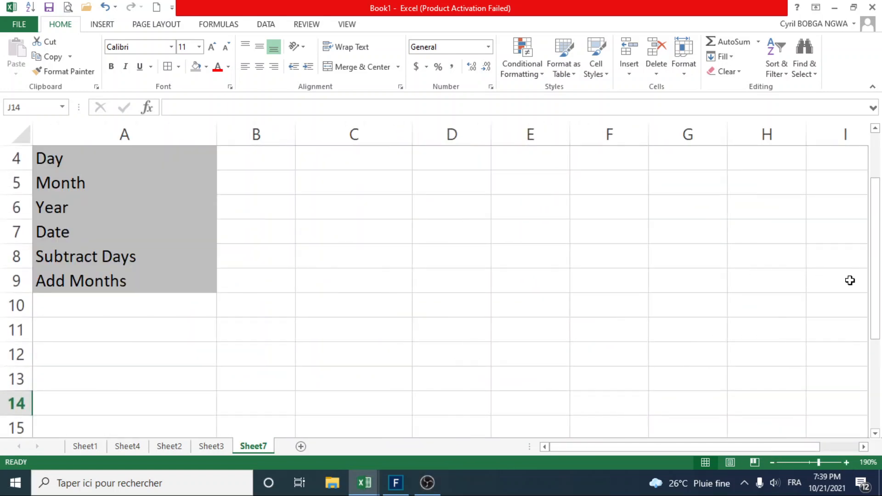
pyautogui.moveTo(876, 285); pyautogui.dragTo(861, 186)
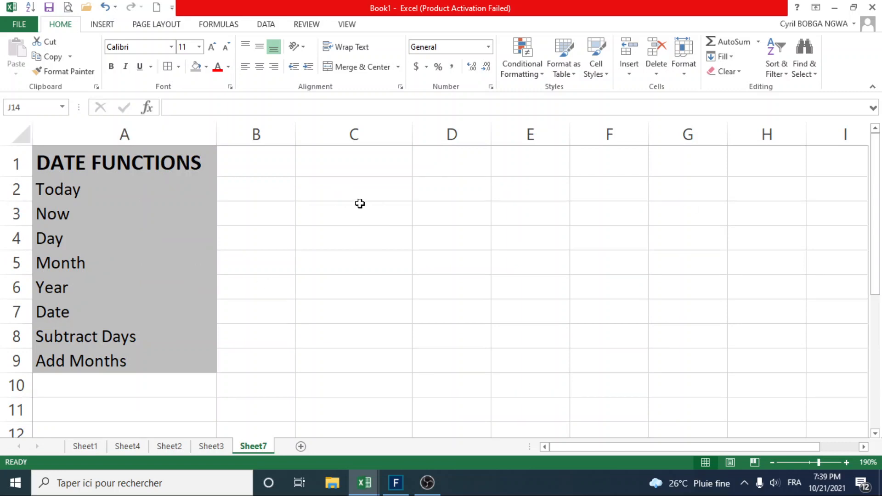
pyautogui.click(339, 191)
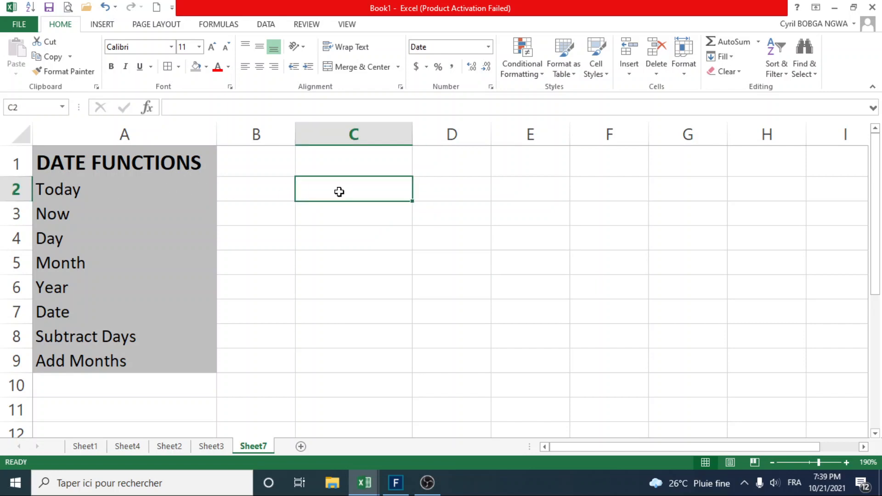
pyautogui.write('Date of Today')
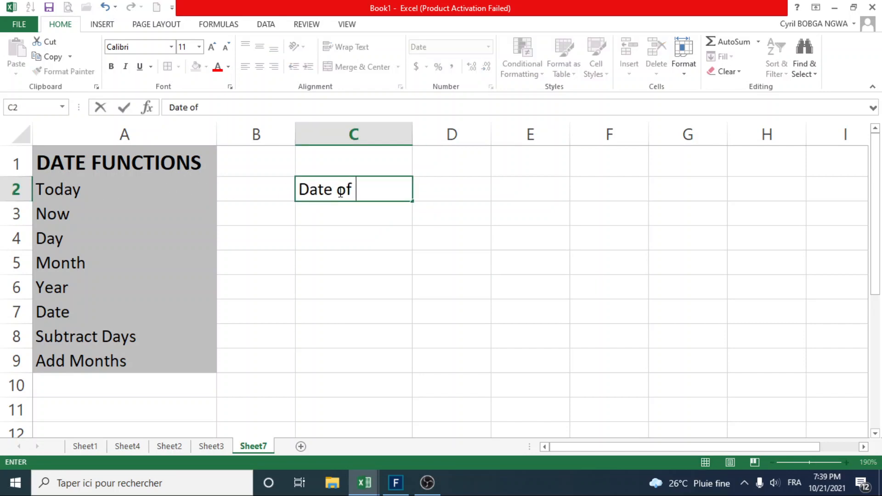
# Enter the formula =TODAY() in cell C3 below the "Date of Today" label and review the formula.
pyautogui.click(359, 214)
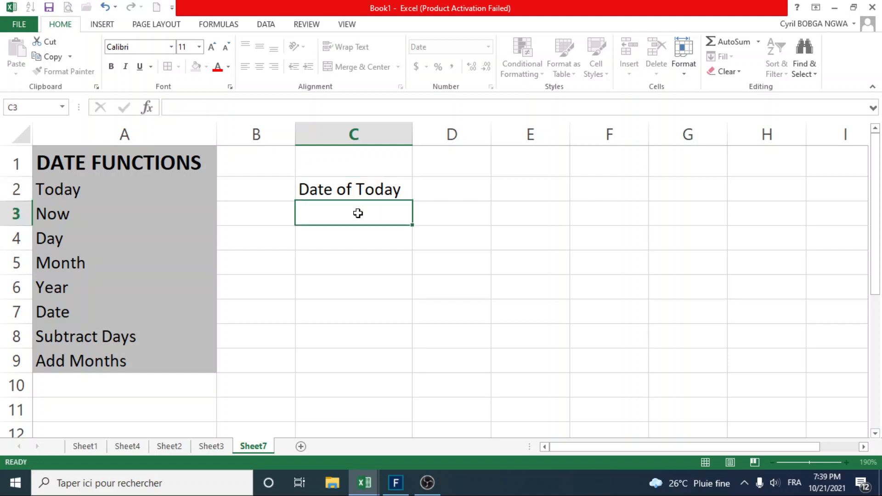
pyautogui.write('=')
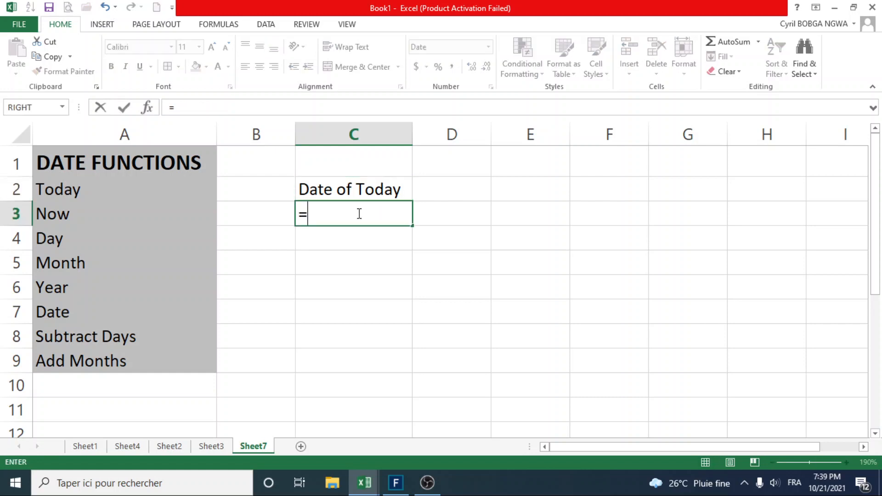
pyautogui.write('TOD')
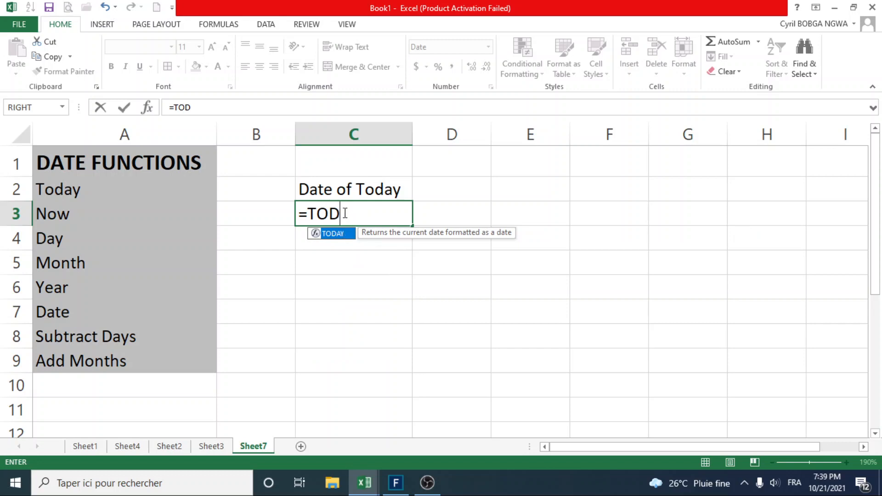
pyautogui.write('AY')
pyautogui.doubleClick(333, 233)
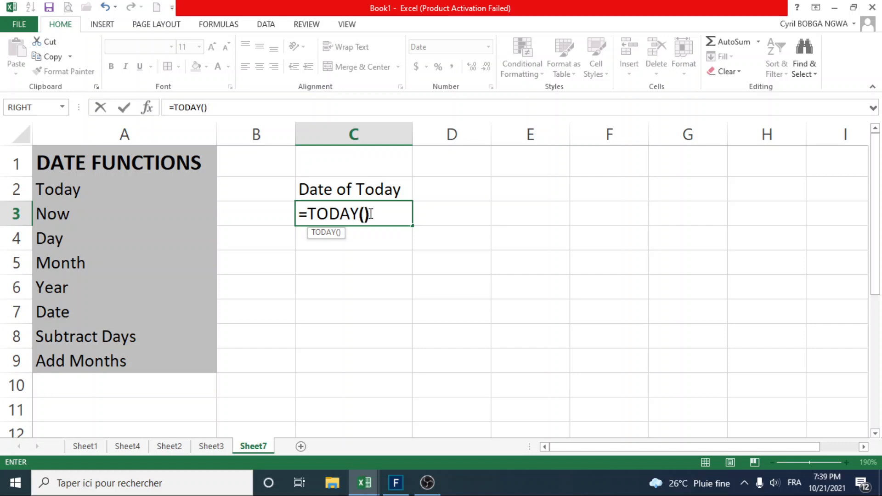
pyautogui.press('Return')
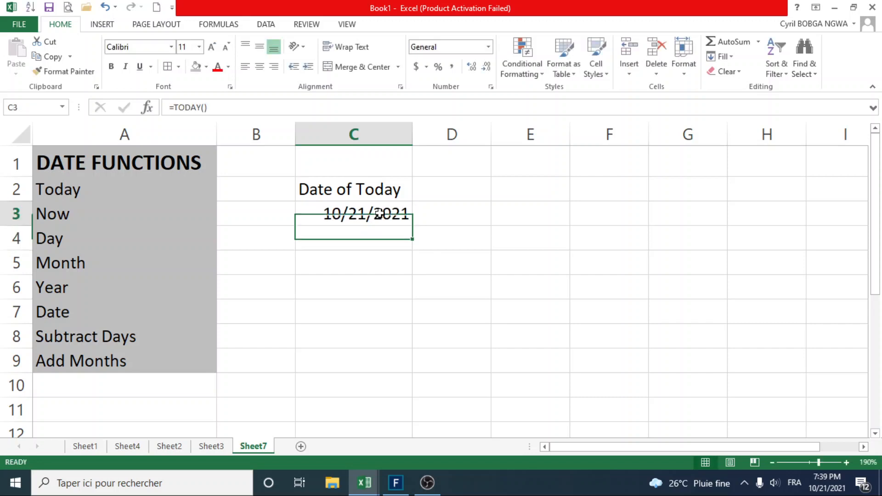
pyautogui.click(379, 213)
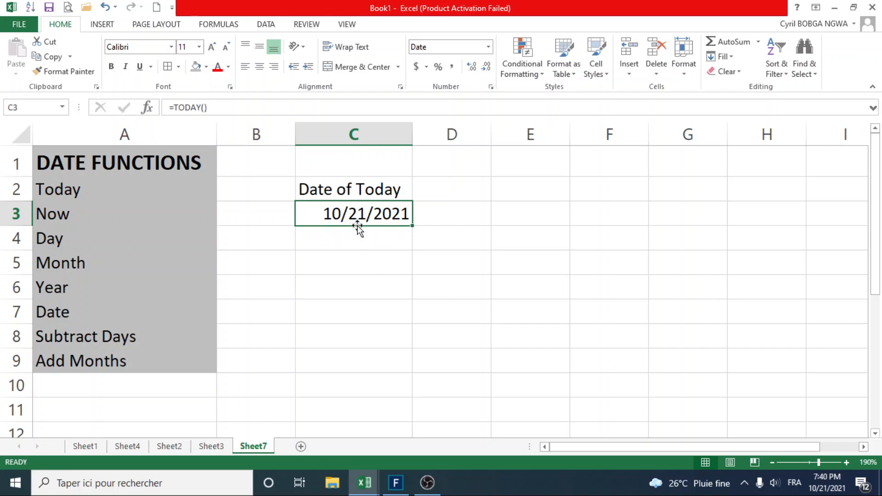
pyautogui.click(232, 106)
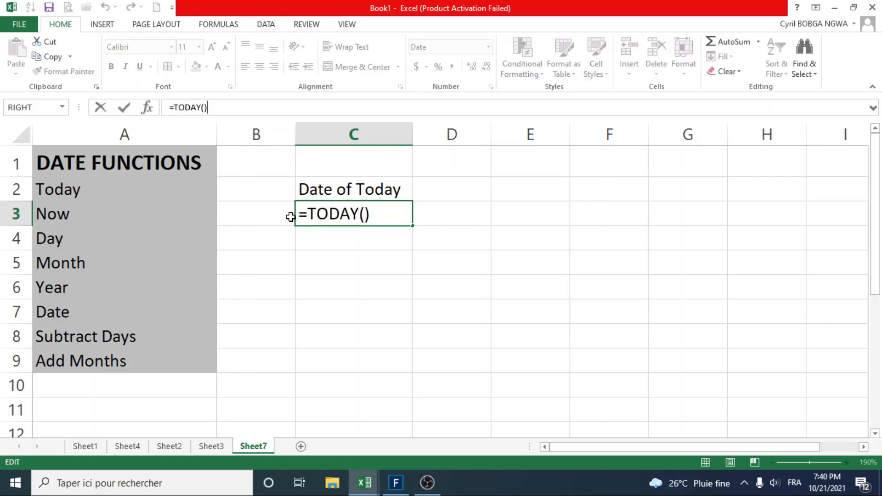
pyautogui.press('Return')
# Enter the label "Time Now" in cell C5.
pyautogui.click(339, 262)
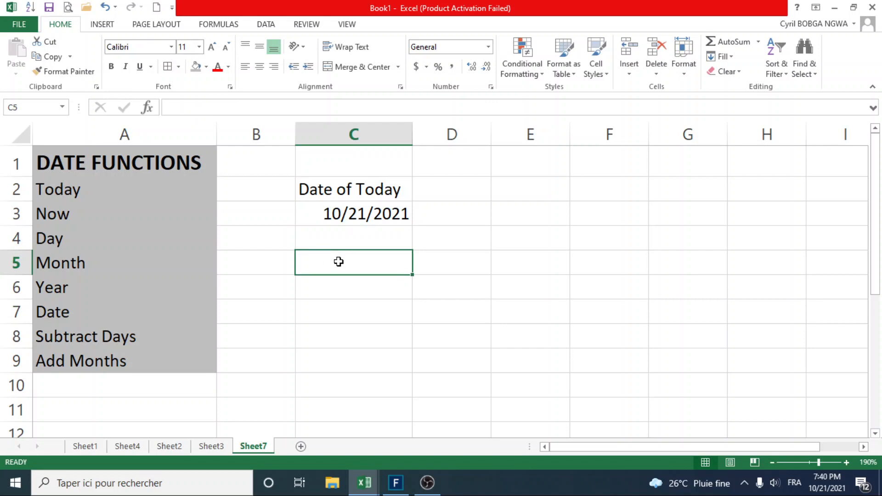
pyautogui.write('Time Now')
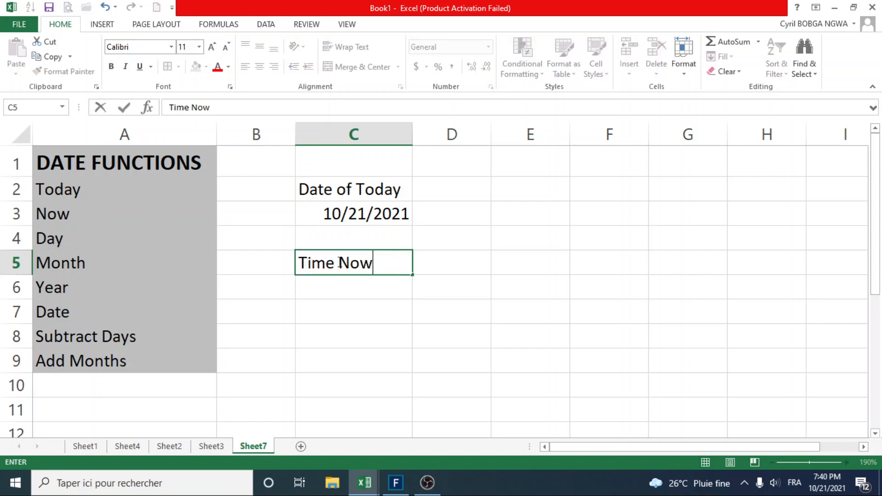
pyautogui.press('Return')
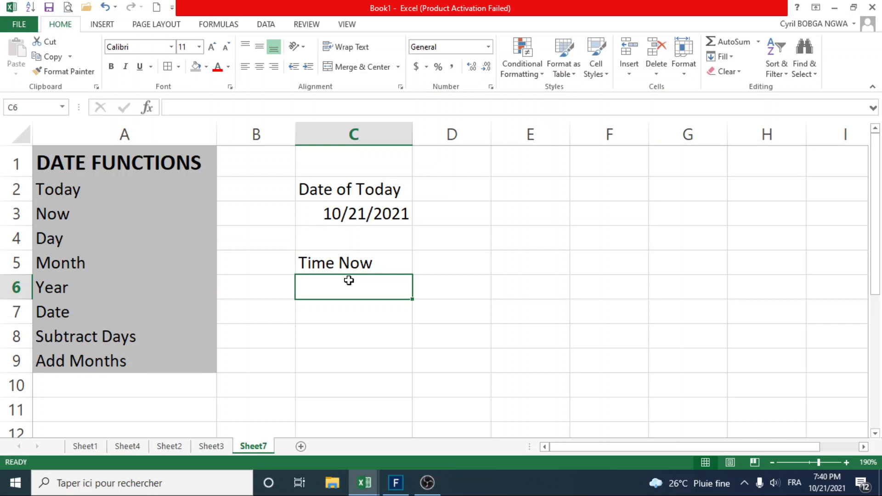
# Enter the formula =NOW() in cell C6 and widen column C to fit the full date and time.
pyautogui.write('=')
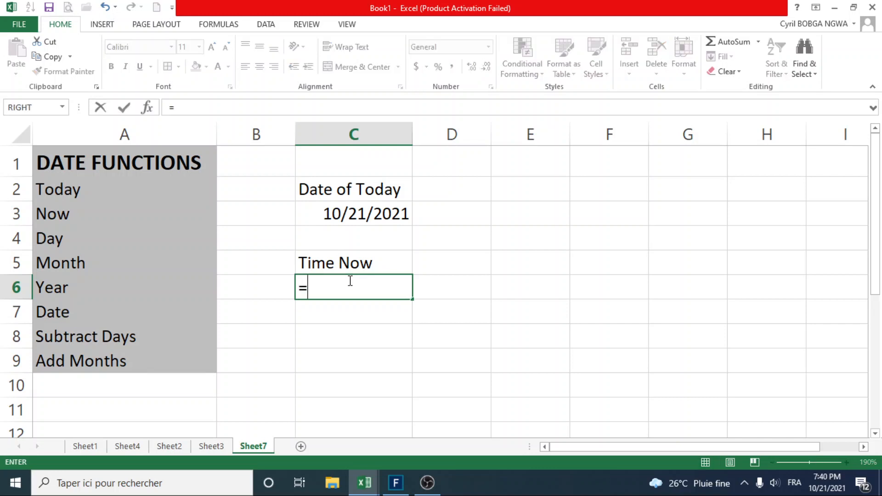
pyautogui.write('N')
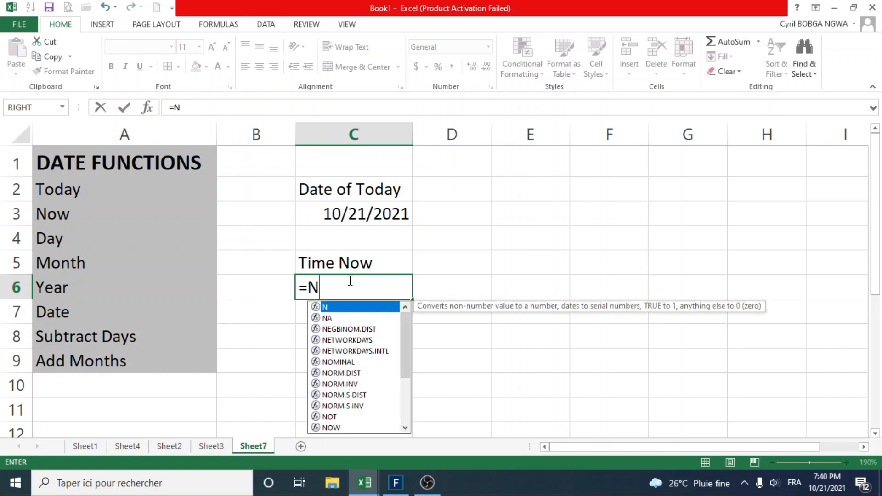
pyautogui.write('O')
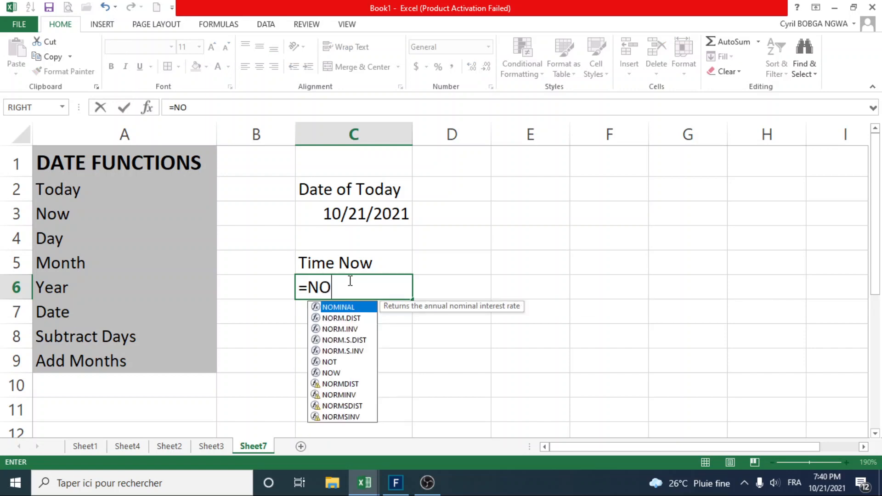
pyautogui.click(332, 374)
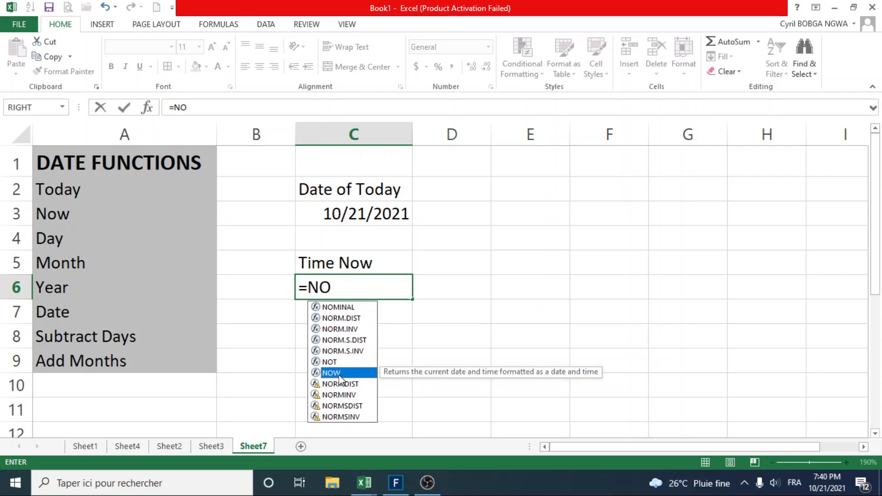
pyautogui.doubleClick(340, 374)
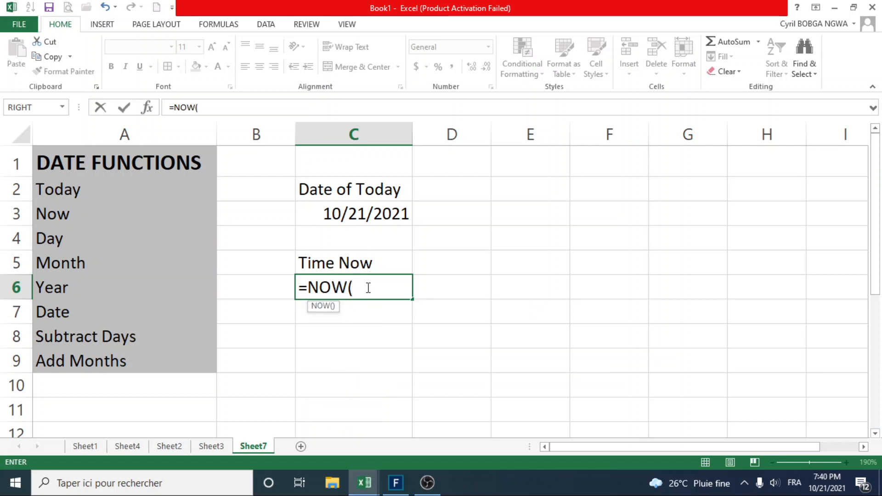
pyautogui.write(')')
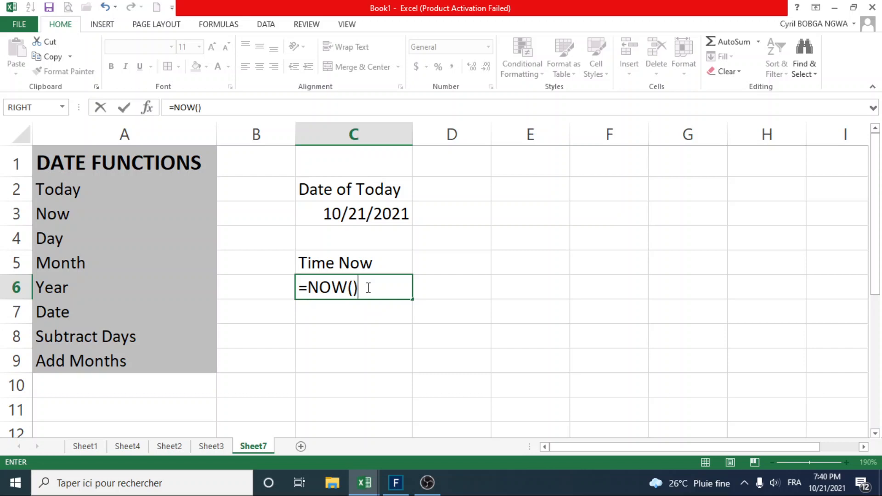
pyautogui.press('Return')
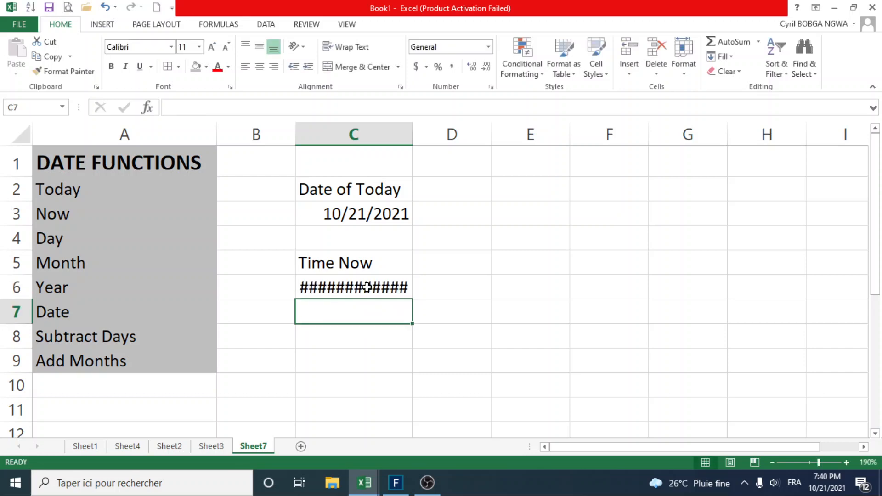
pyautogui.click(367, 287)
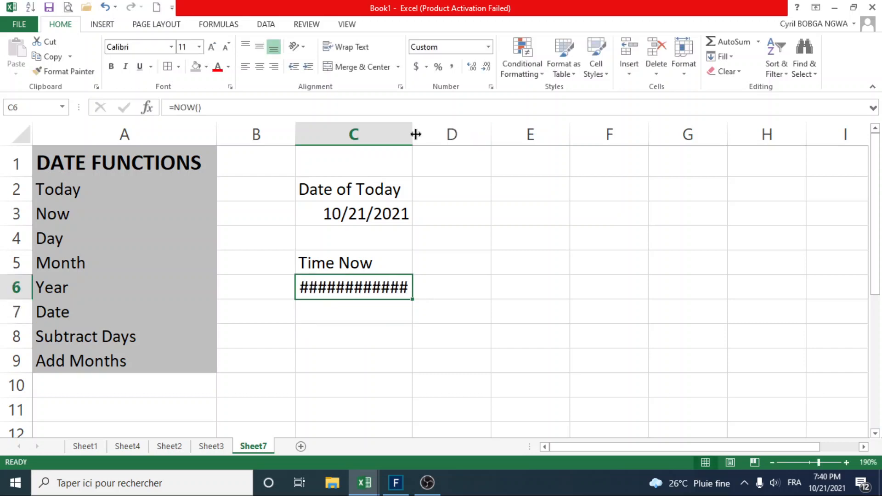
pyautogui.moveTo(417, 134); pyautogui.dragTo(446, 134)
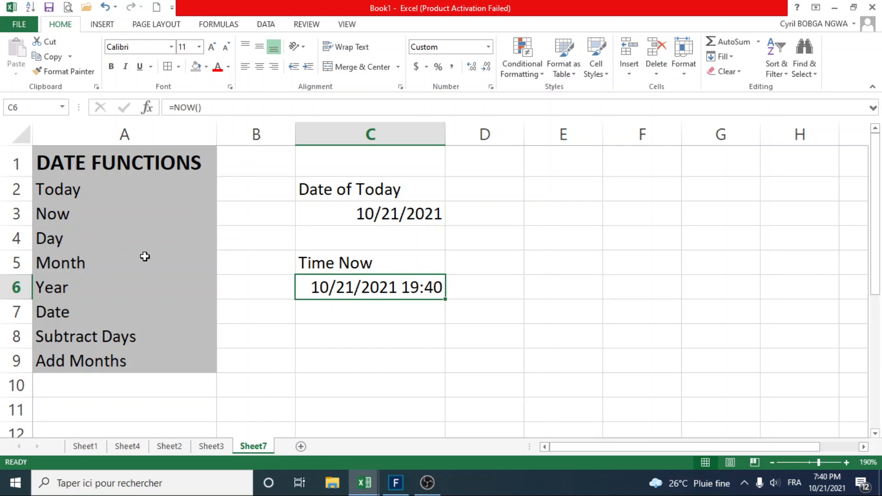
# Enter the heading "Day" in cell D2, next to "Date of Today".
pyautogui.click(421, 214)
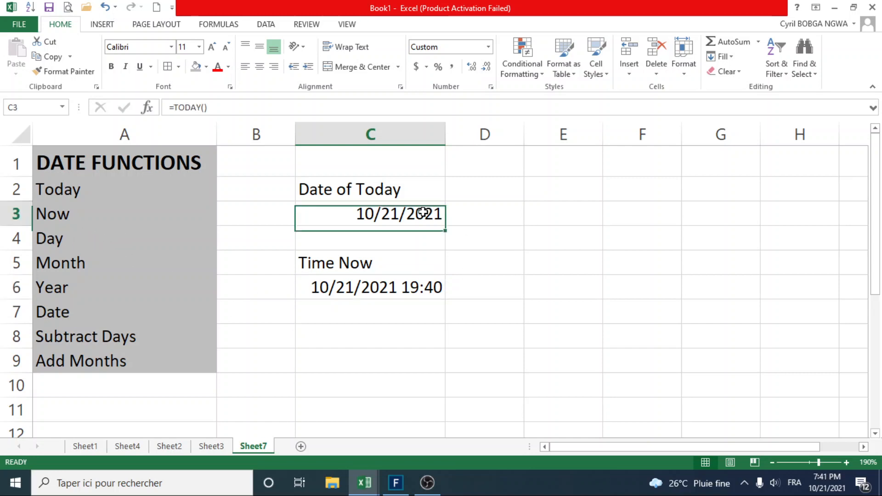
pyautogui.click(508, 191)
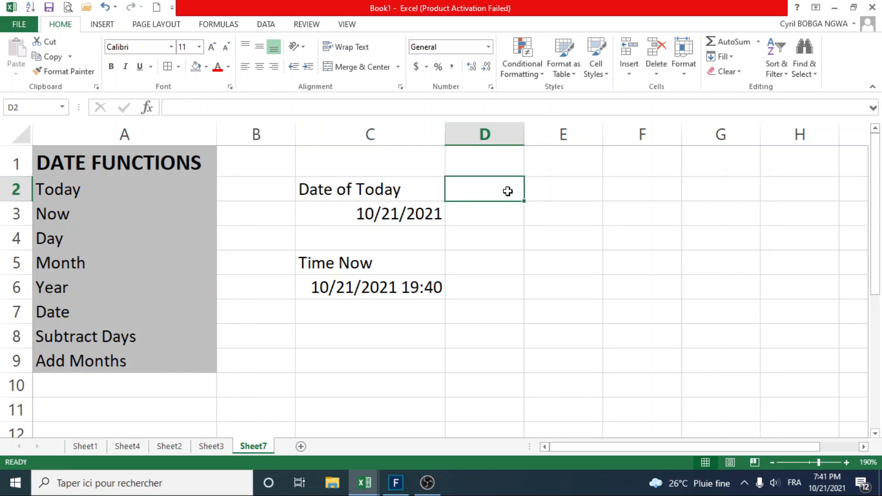
pyautogui.write('Day')
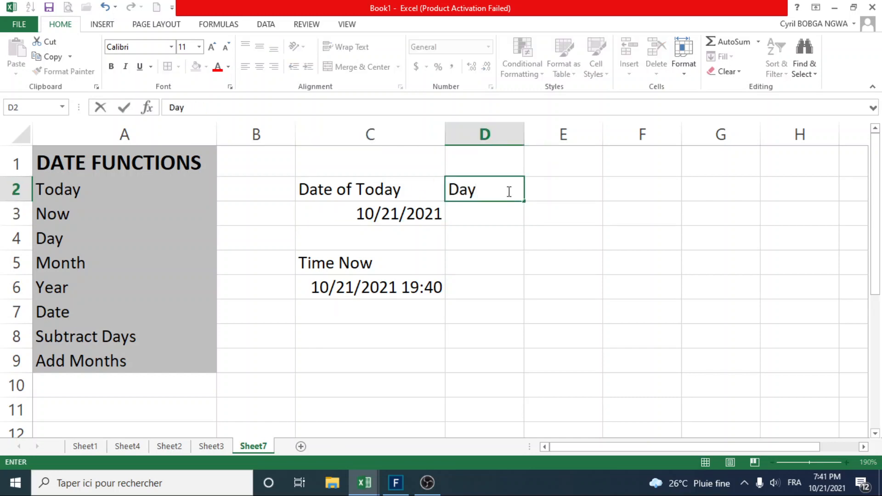
pyautogui.press('Return')
# Extract the day from the date in C3 by entering =DAY(C3) in cell D3.
pyautogui.write('=')
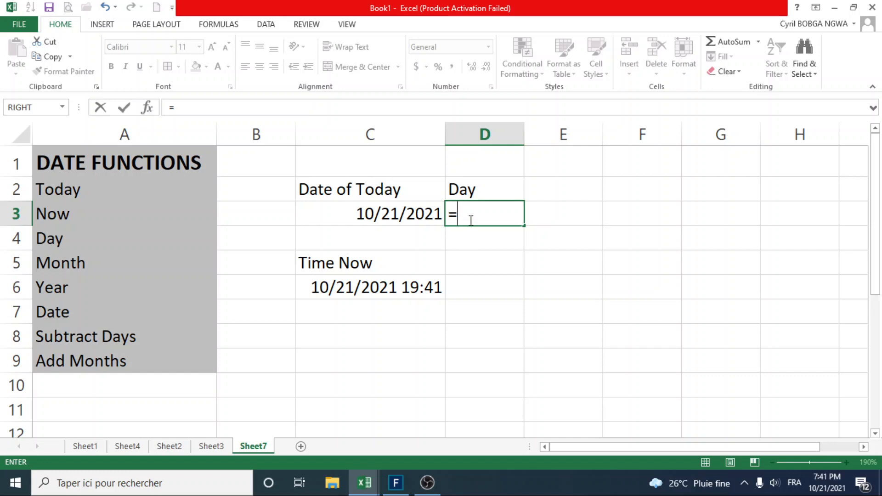
pyautogui.write('day')
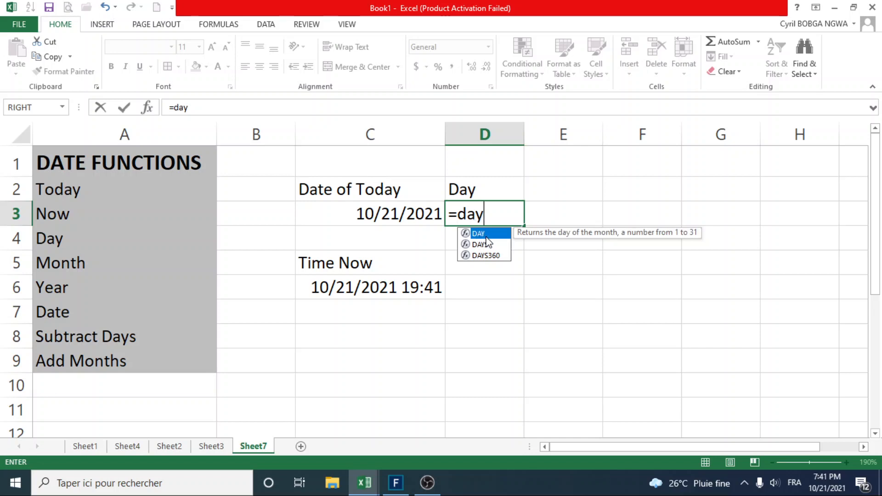
pyautogui.doubleClick(487, 237)
pyautogui.click(399, 220)
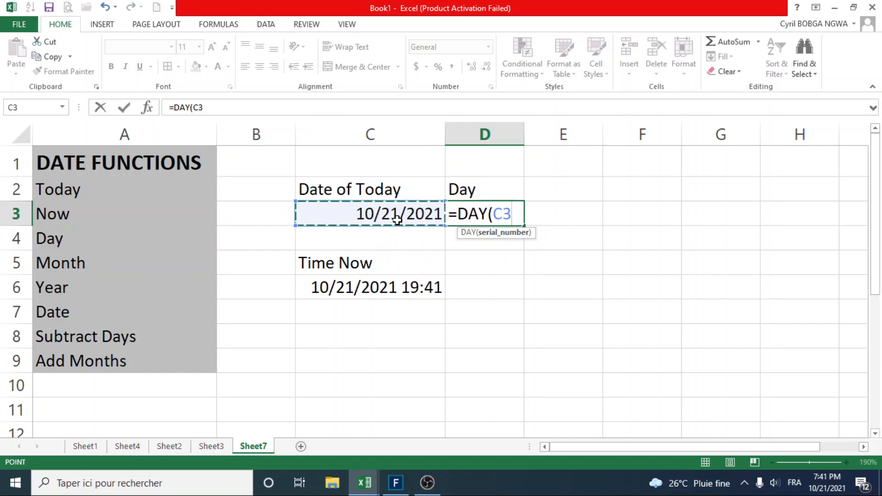
pyautogui.write('°')
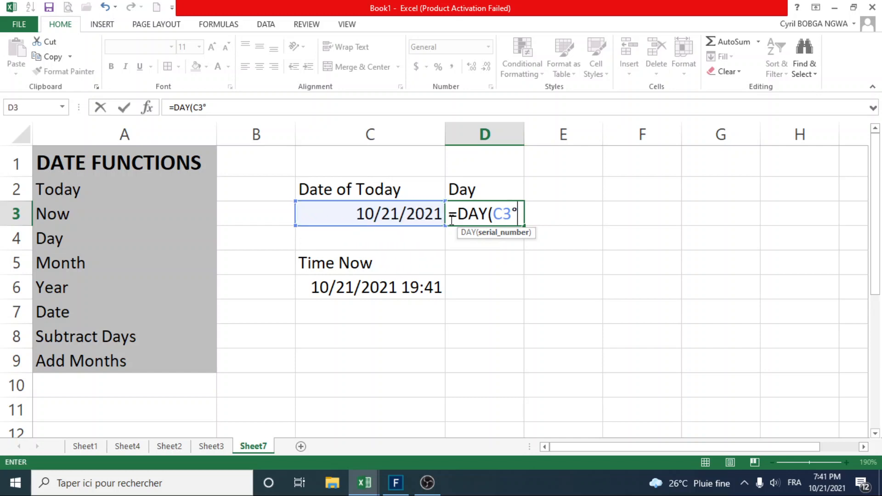
pyautogui.press('Return')
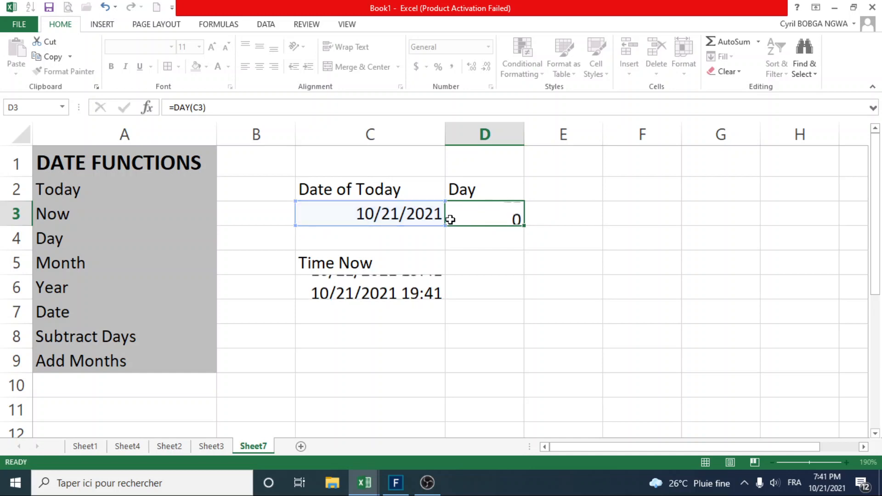
pyautogui.click(501, 215)
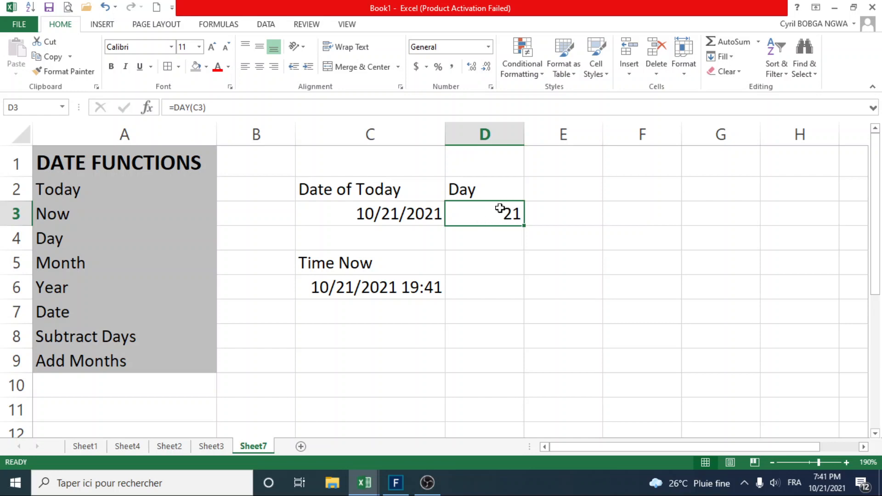
# Enter the heading "Month" in cell E2, next to the "Day" heading.
pyautogui.click(506, 188)
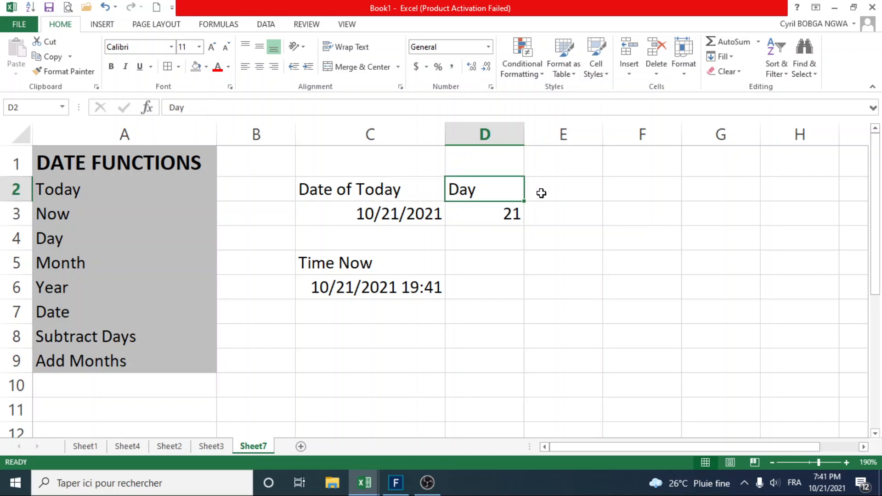
pyautogui.click(542, 193)
pyautogui.write('Moth')
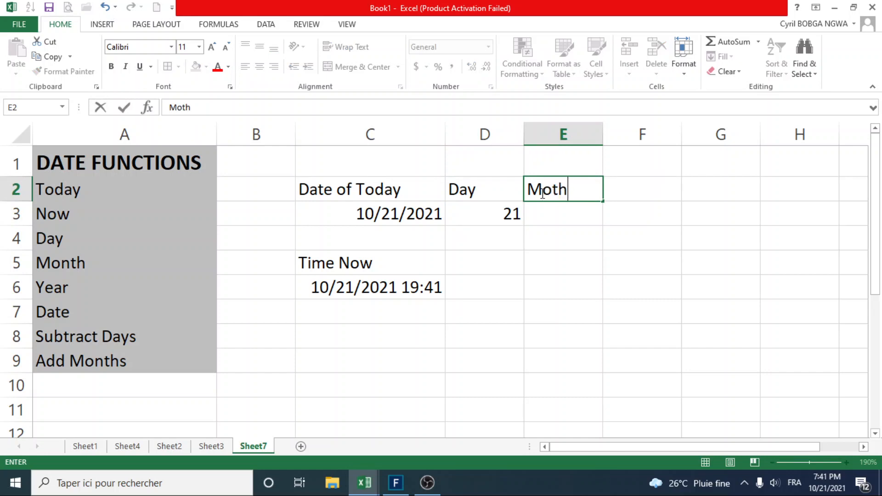
pyautogui.press('BackSpace')
pyautogui.press('BackSpace')
pyautogui.write('nth')
pyautogui.press('Return')
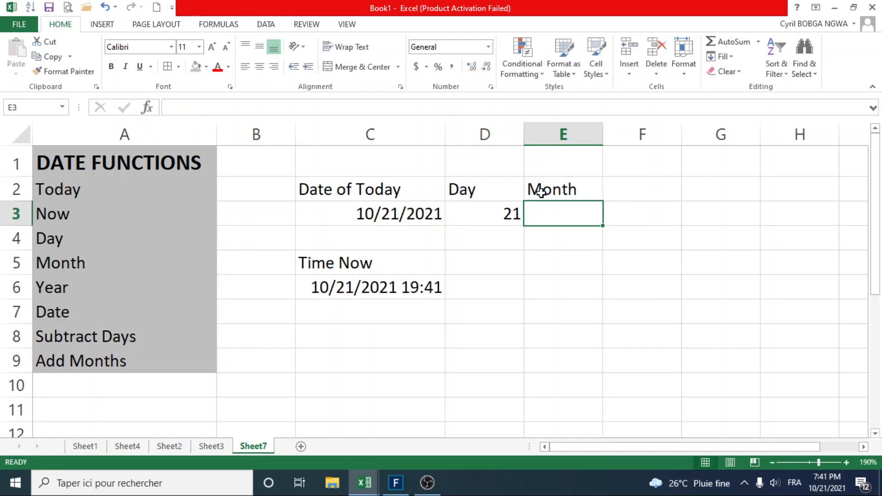
# Extract the month from the date in C3 by entering =MONTH(C3) in cell E3.
pyautogui.write('=')
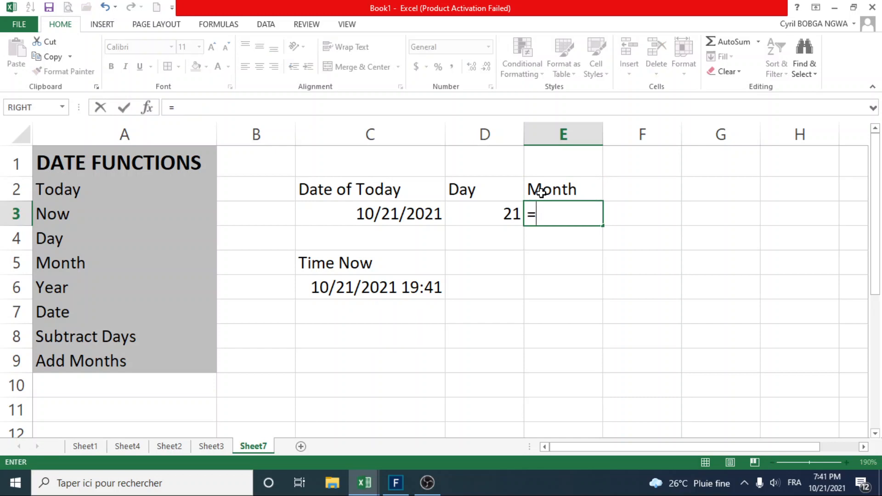
pyautogui.write('mo')
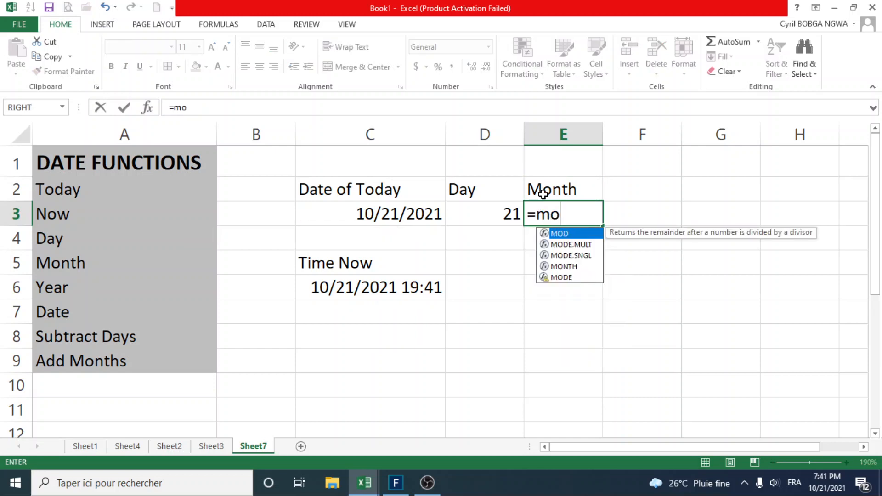
pyautogui.doubleClick(564, 267)
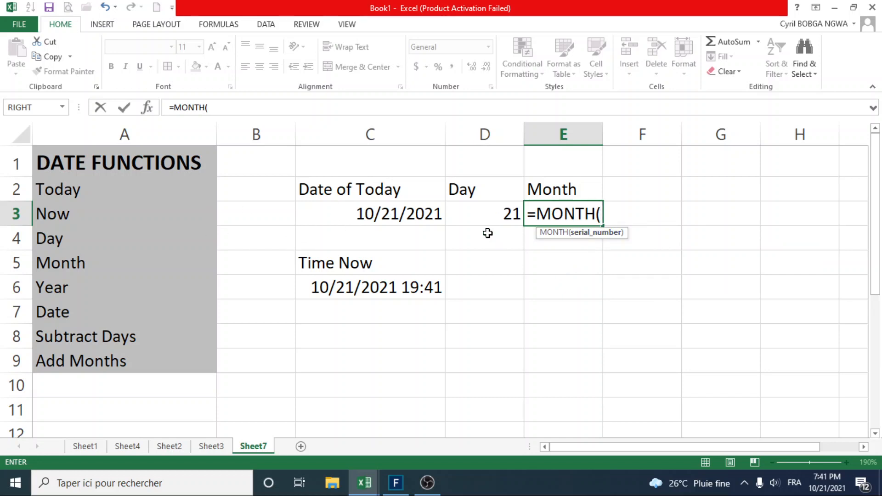
pyautogui.click(401, 212)
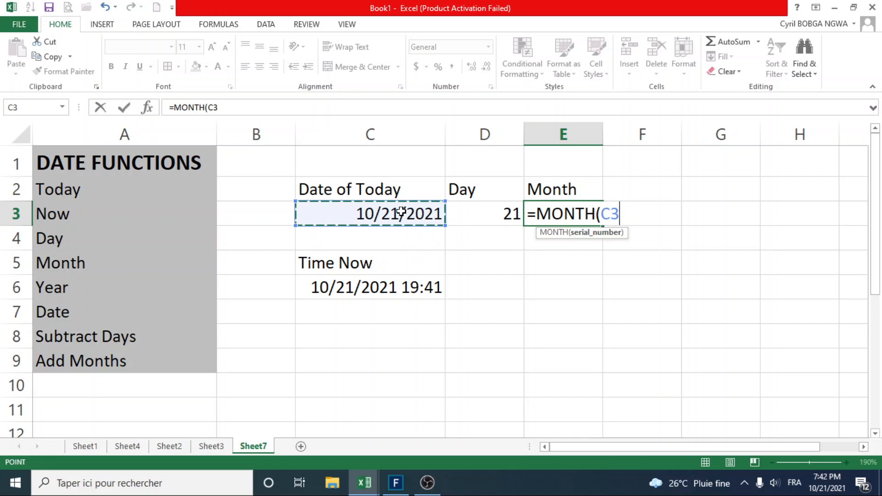
pyautogui.write('°')
pyautogui.press('BackSpace')
pyautogui.write(')')
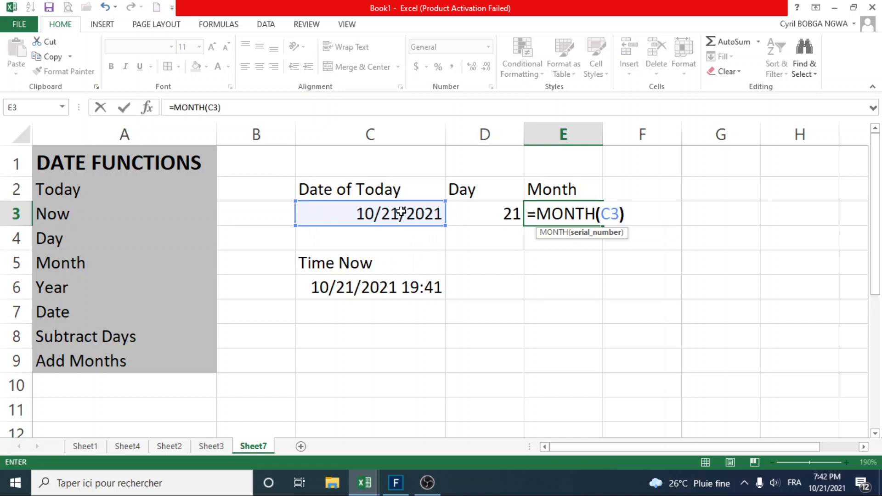
pyautogui.press('Return')
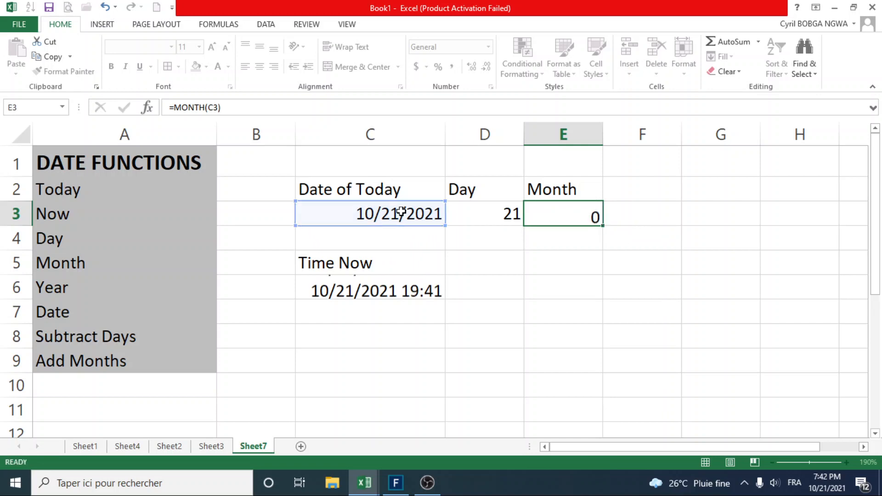
pyautogui.click(585, 220)
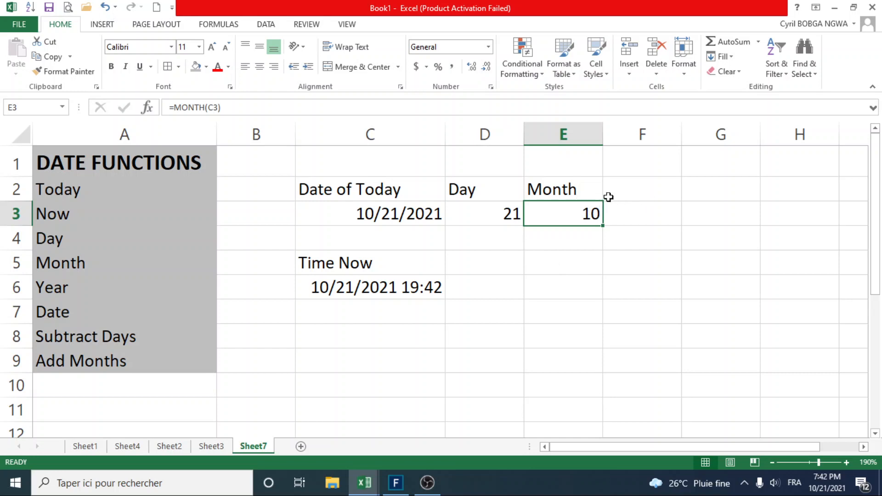
# Enter the heading "Year" in cell F2, next to the "Month" heading.
pyautogui.click(645, 188)
pyautogui.write('Year')
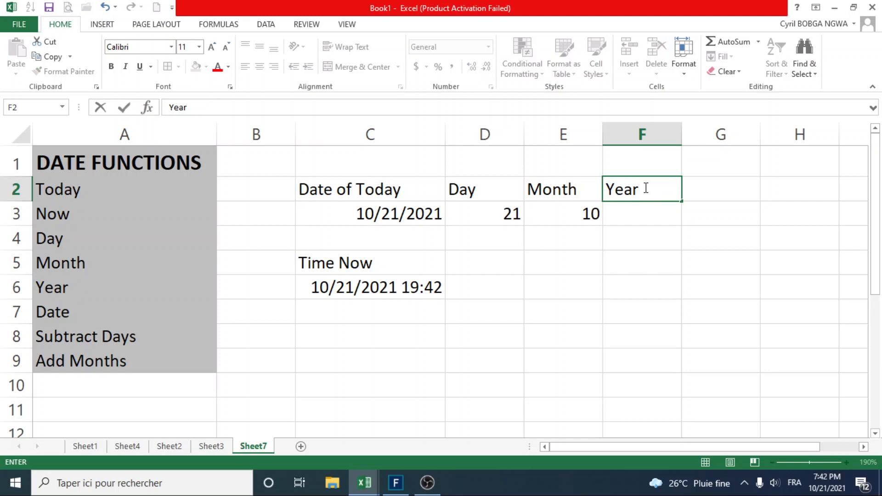
pyautogui.press('Return')
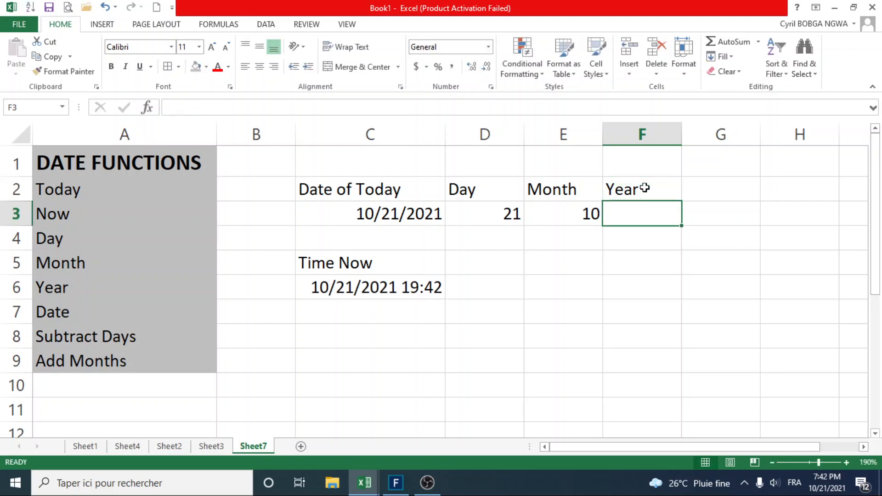
# Extract the year from the date in C3 by entering =YEAR(C3) in cell F3.
pyautogui.write('=')
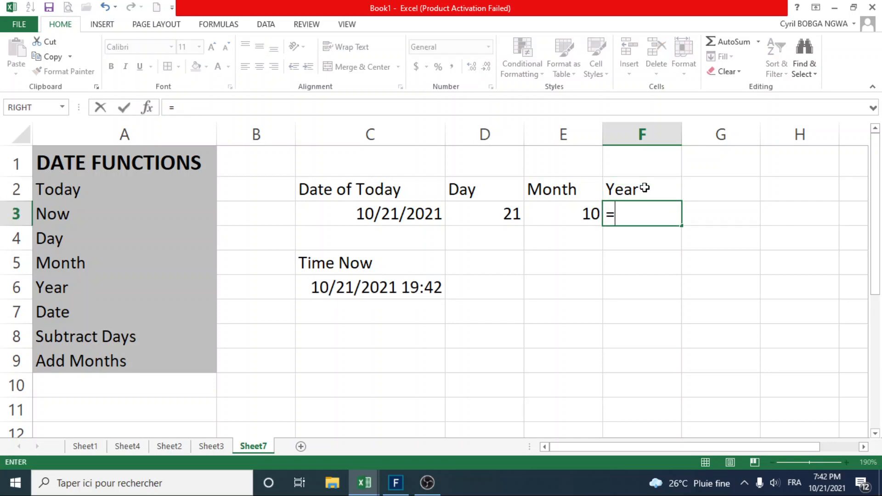
pyautogui.write('Yea')
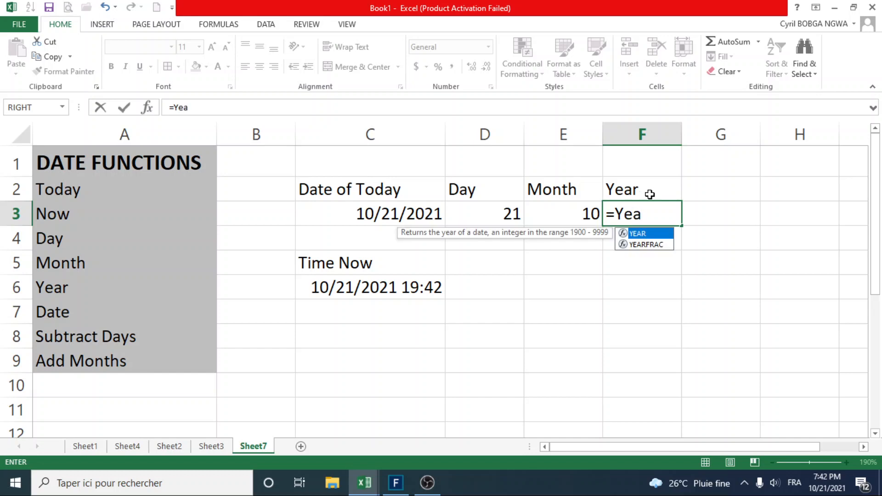
pyautogui.doubleClick(652, 235)
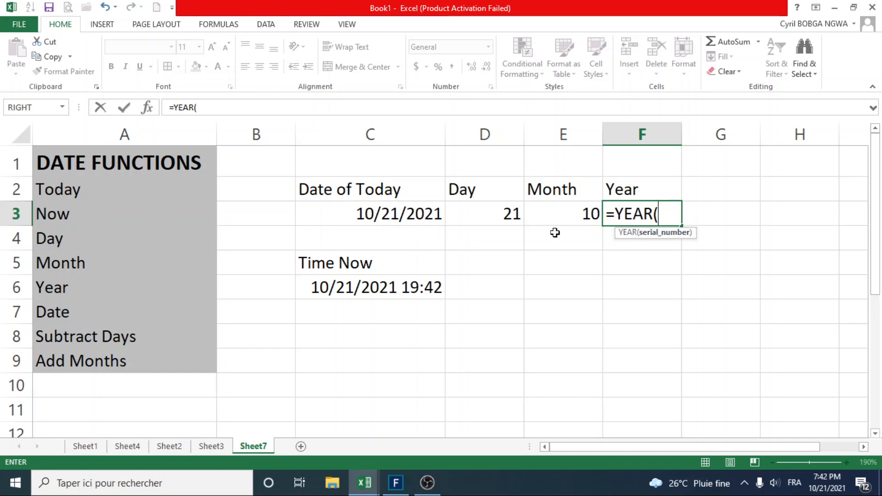
pyautogui.click(401, 209)
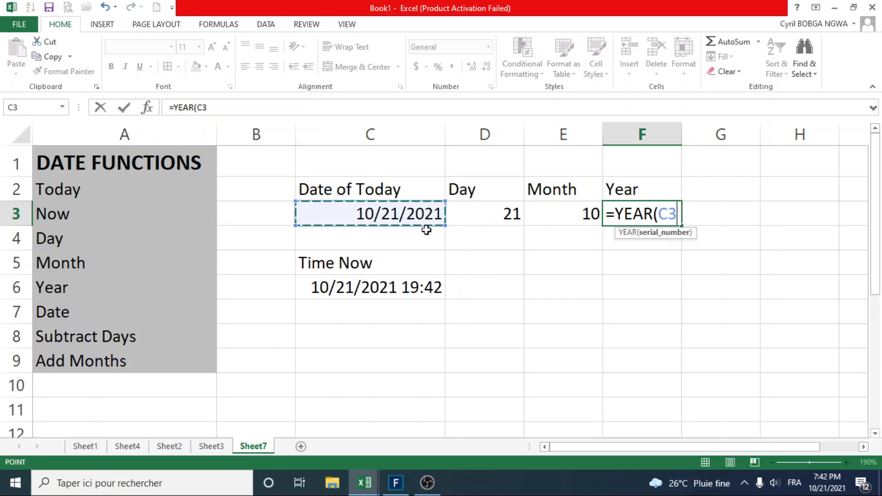
pyautogui.write(')')
pyautogui.press('Return')
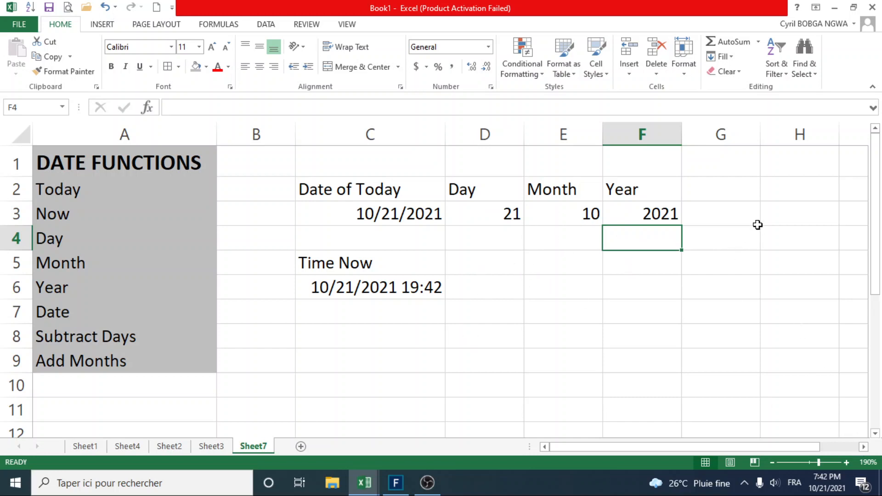
# Enter the heading "Date" with a capital D in cell H2.
pyautogui.click(762, 197)
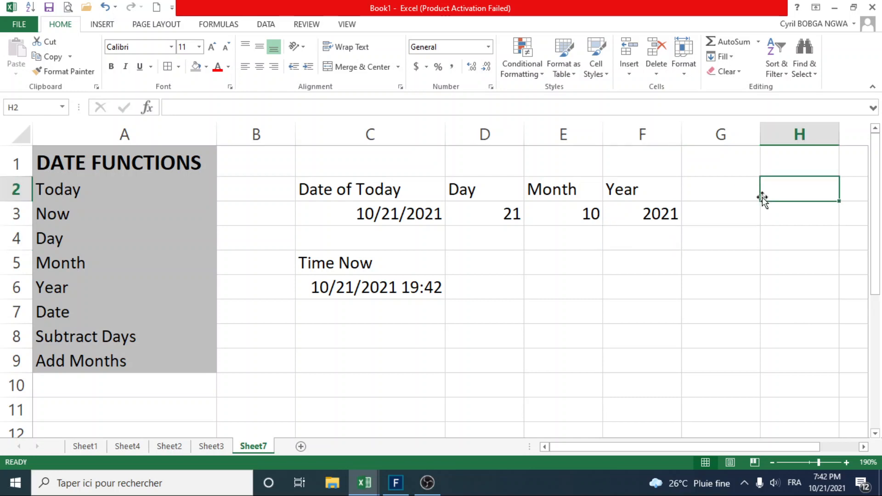
pyautogui.write('d')
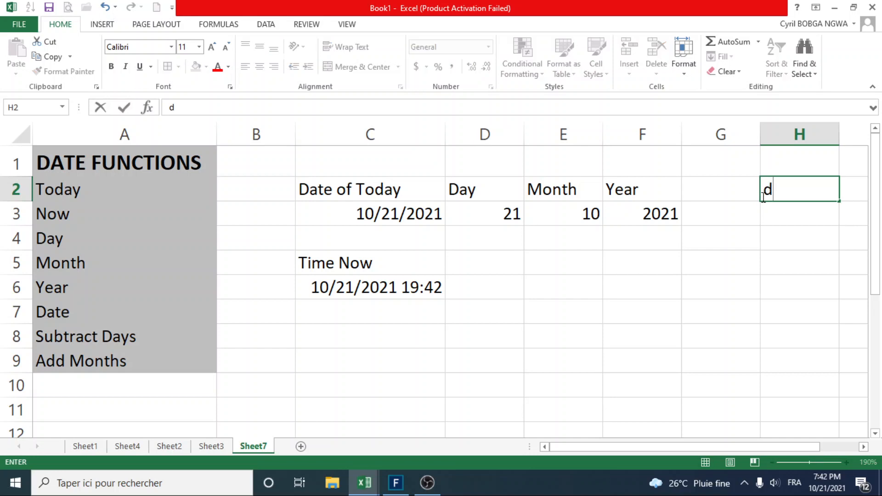
pyautogui.press('BackSpace')
pyautogui.write('d')
pyautogui.press('BackSpace')
pyautogui.write('d')
pyautogui.press('BackSpace')
pyautogui.write('Date')
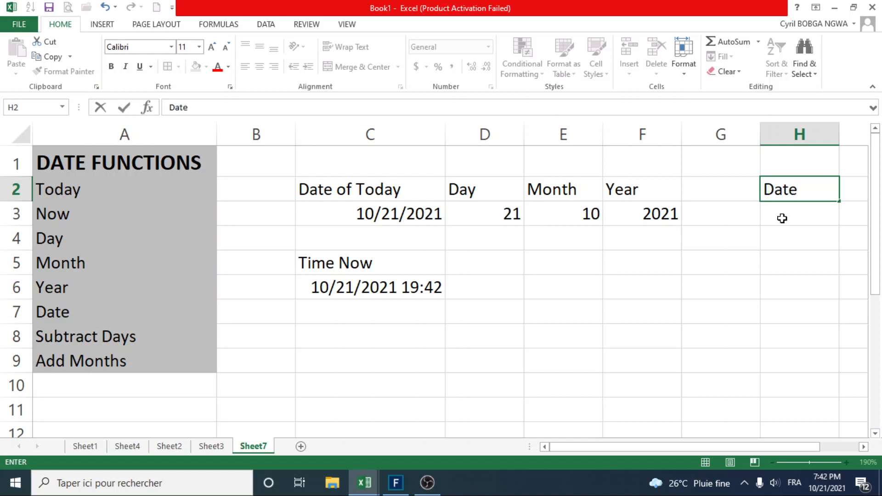
pyautogui.press('Return')
# Build a date from year 2021, month 10 and day 20 by entering =DATE(2021,10,20) in cell H3.
pyautogui.write('=')
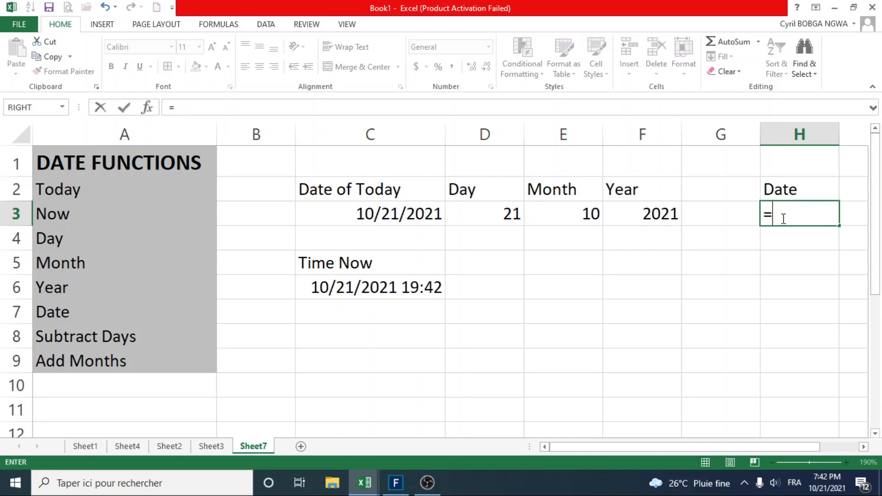
pyautogui.write('d')
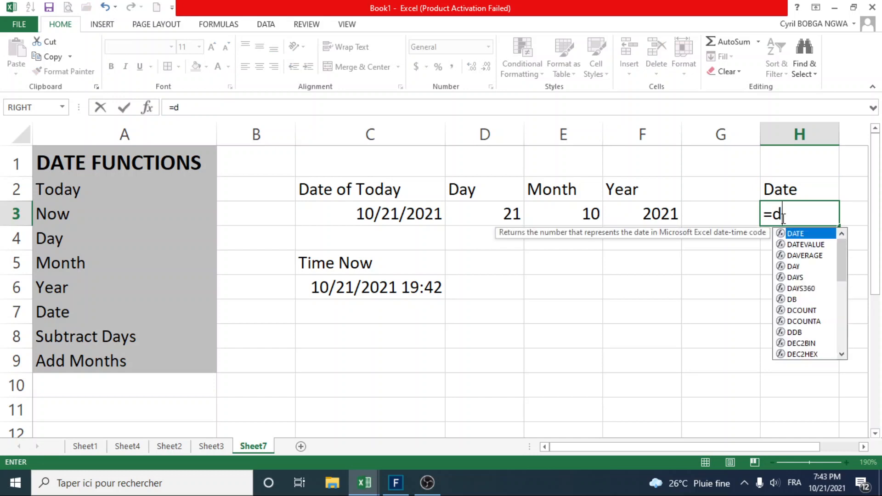
pyautogui.doubleClick(804, 234)
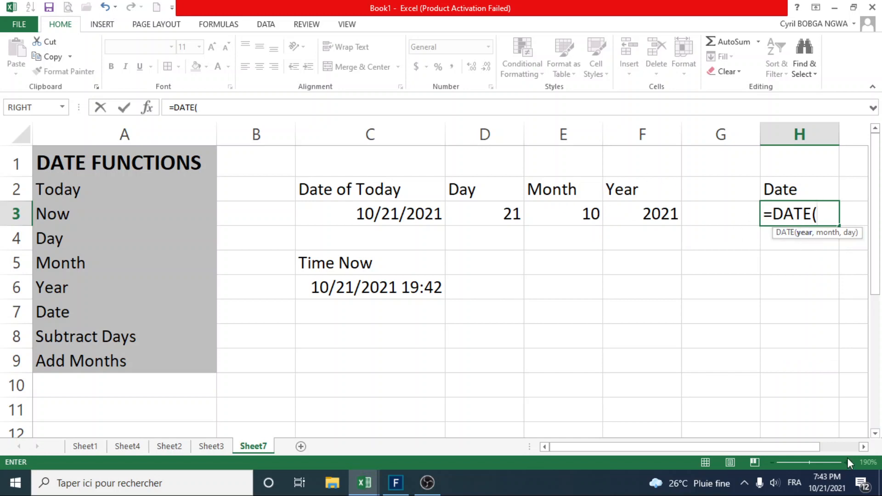
pyautogui.moveTo(805, 446)
pyautogui.mouseDown()
pyautogui.moveTo(814, 444)
pyautogui.moveTo(805, 443)
pyautogui.mouseUp()
pyautogui.click(822, 216)
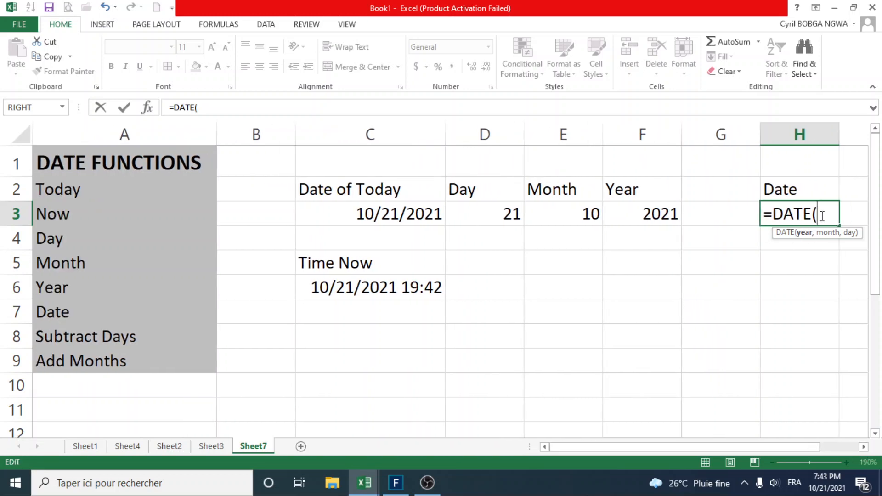
pyautogui.write('éà')
pyautogui.press('BackSpace')
pyautogui.press('BackSpace')
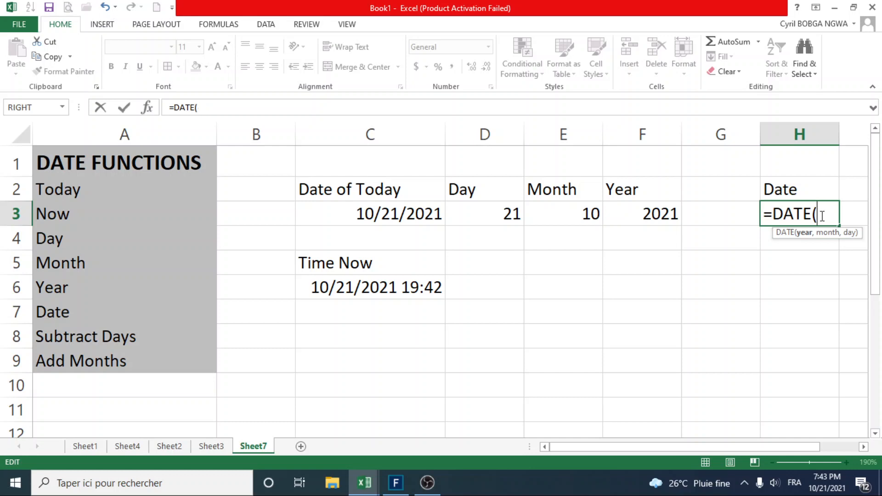
pyautogui.write('2021')
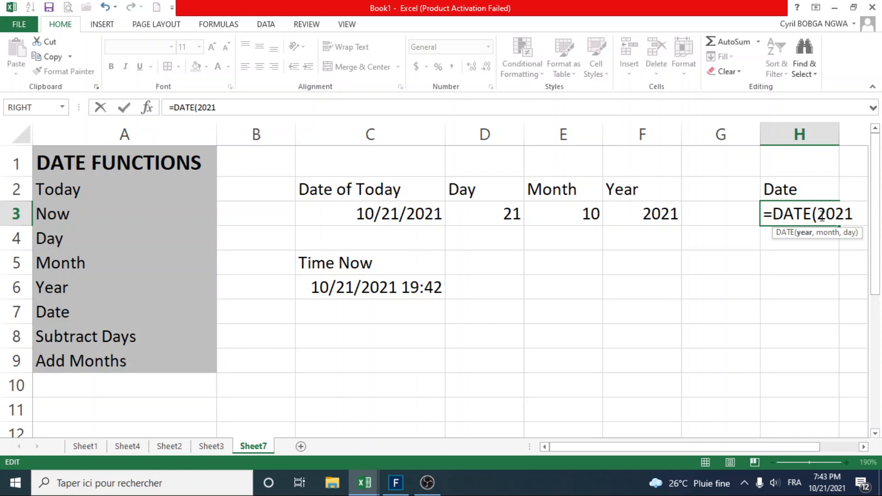
pyautogui.write(',')
pyautogui.press('BackSpace')
pyautogui.moveTo(804, 447); pyautogui.dragTo(820, 447)
pyautogui.write('?')
pyautogui.press('BackSpace')
pyautogui.write(',')
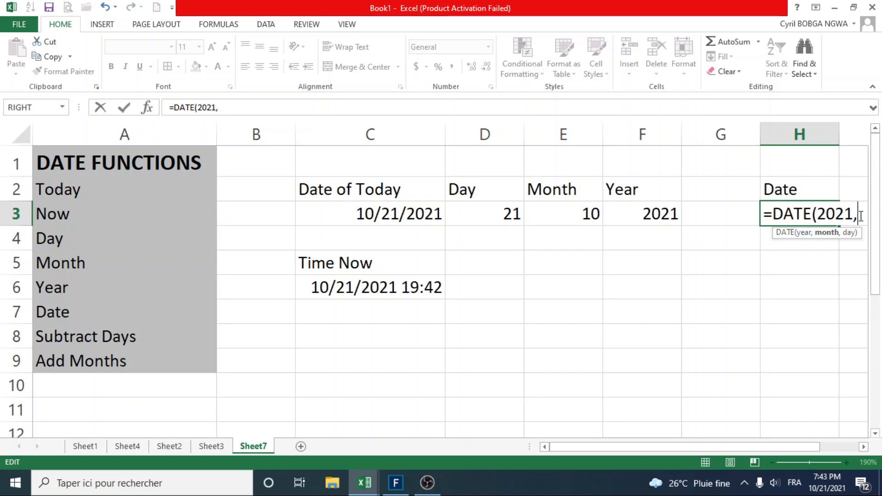
pyautogui.write('10')
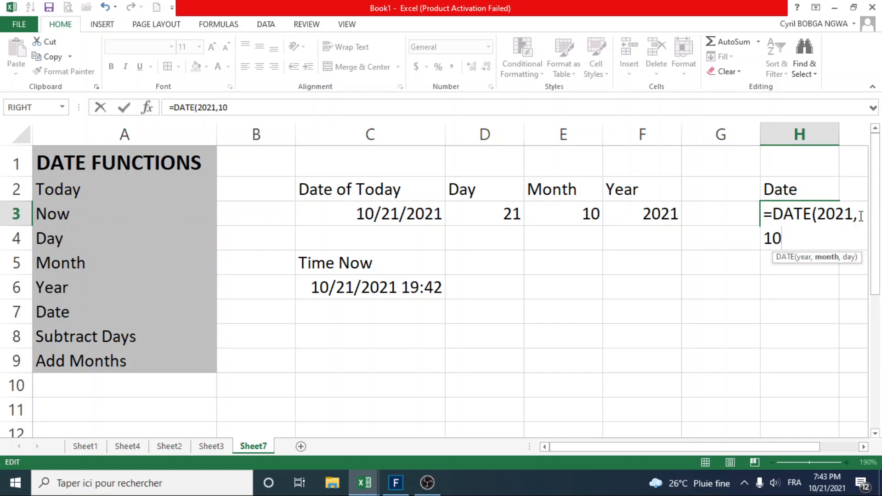
pyautogui.write(',é')
pyautogui.press('BackSpace')
pyautogui.write('20')
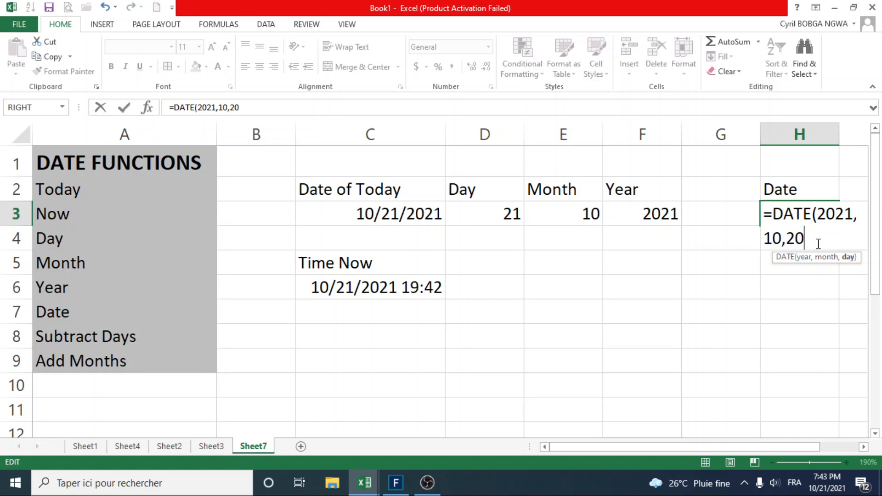
pyautogui.write(')')
pyautogui.press('Return')
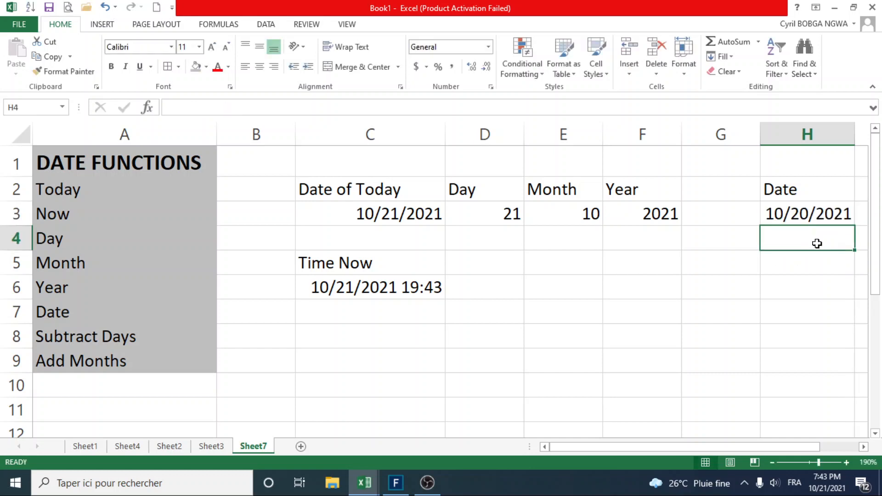
# Format the date in cell H3 with the long date type "Wednesday, March 14, 2012".
pyautogui.click(787, 216)
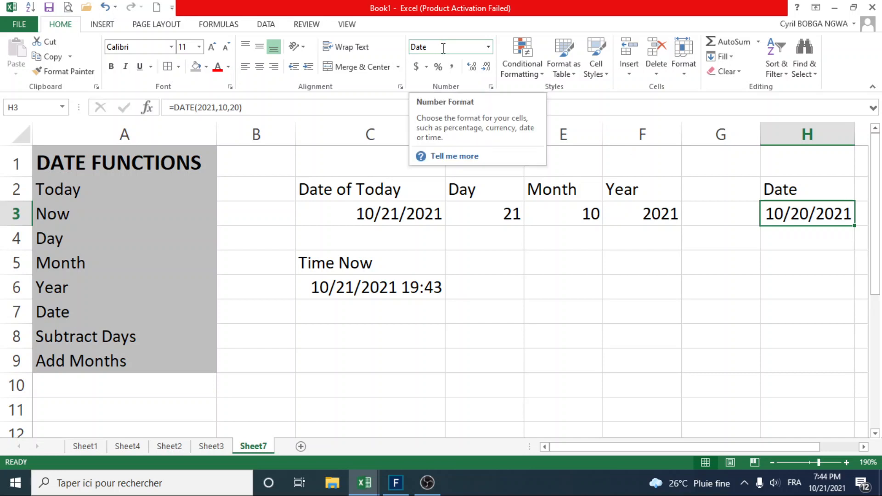
pyautogui.rightClick(804, 214)
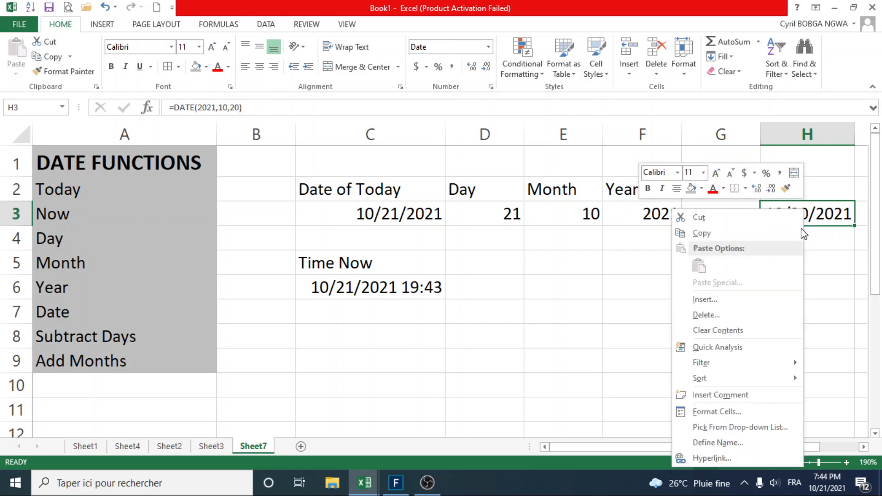
pyautogui.click(763, 413)
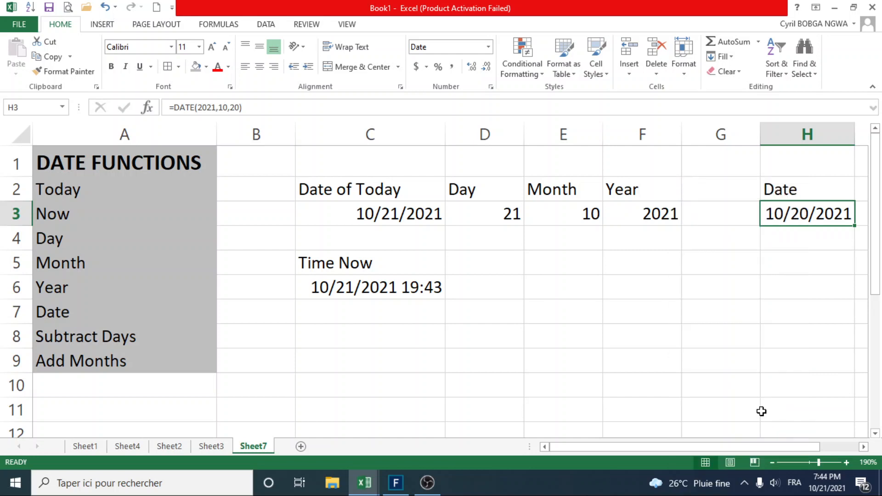
pyautogui.moveTo(687, 186); pyautogui.dragTo(400, 127)
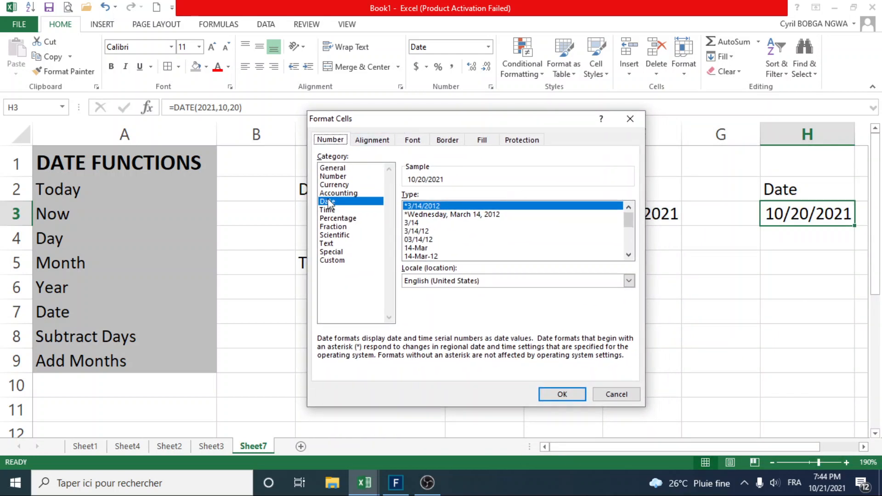
pyautogui.click(505, 215)
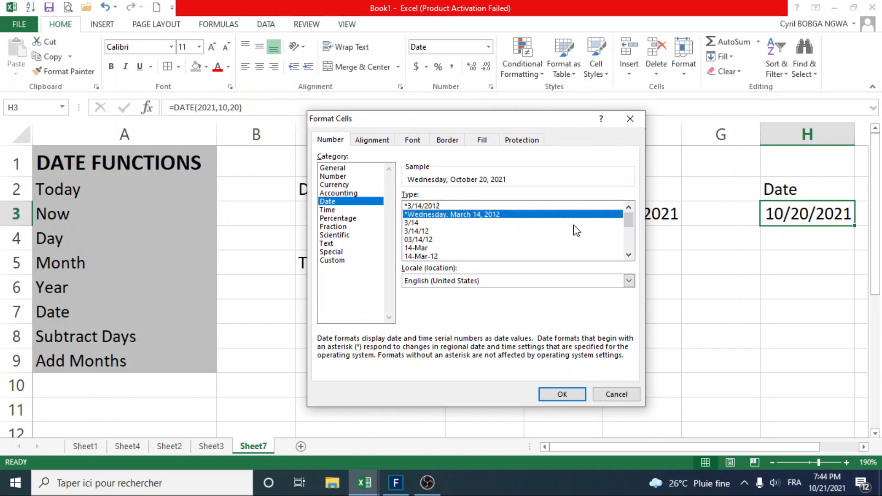
pyautogui.click(572, 396)
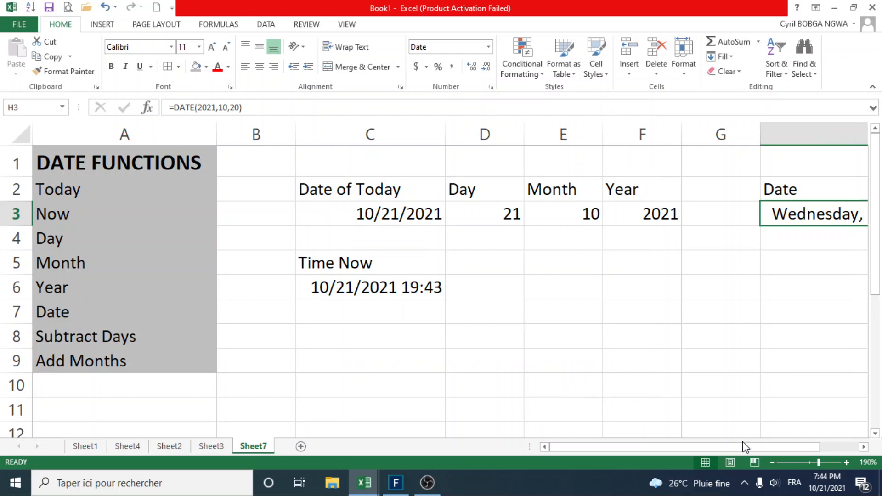
pyautogui.moveTo(739, 452); pyautogui.dragTo(784, 448)
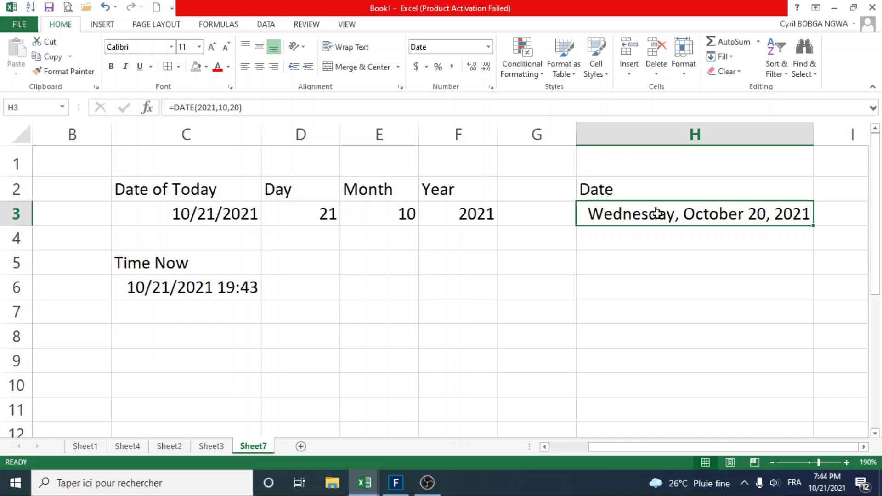
# Enter the heading "Date of Birth" in cell C8.
pyautogui.moveTo(713, 450); pyautogui.dragTo(654, 445)
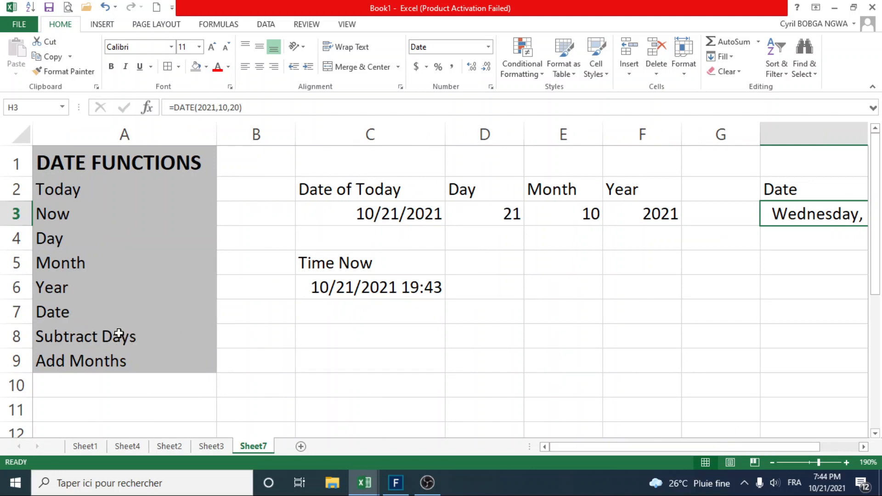
pyautogui.click(385, 334)
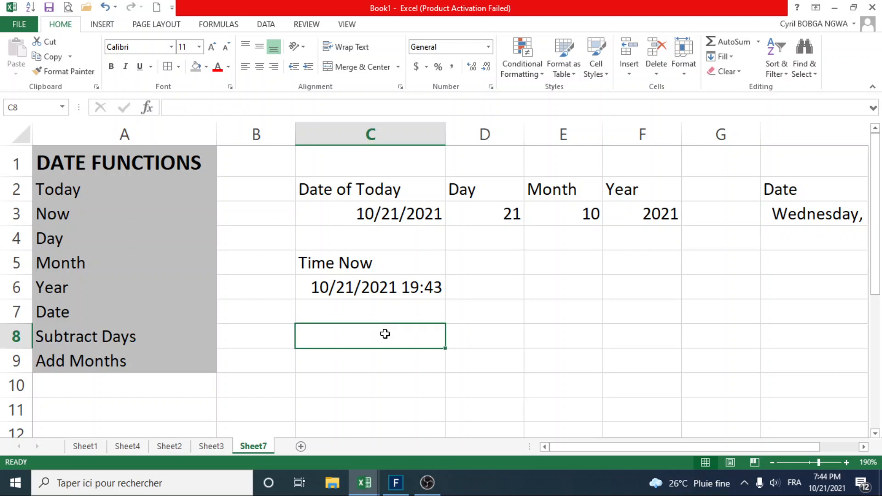
pyautogui.write('Dat')
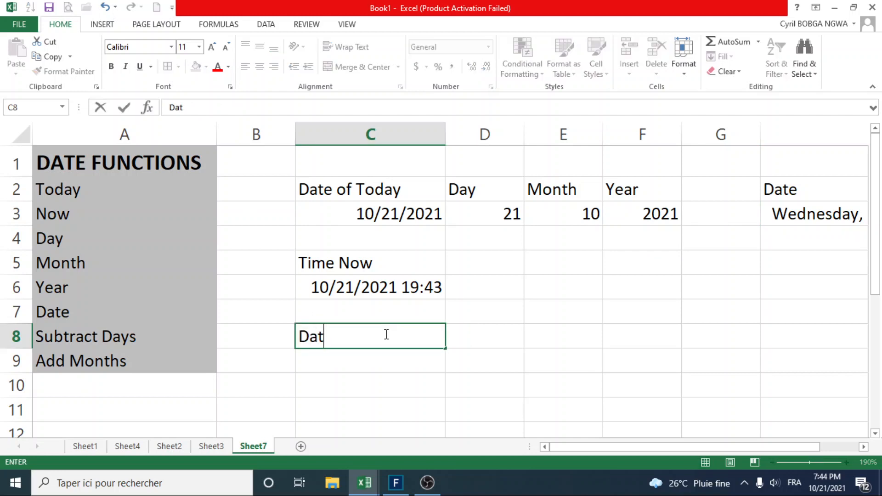
pyautogui.write('e of Birth')
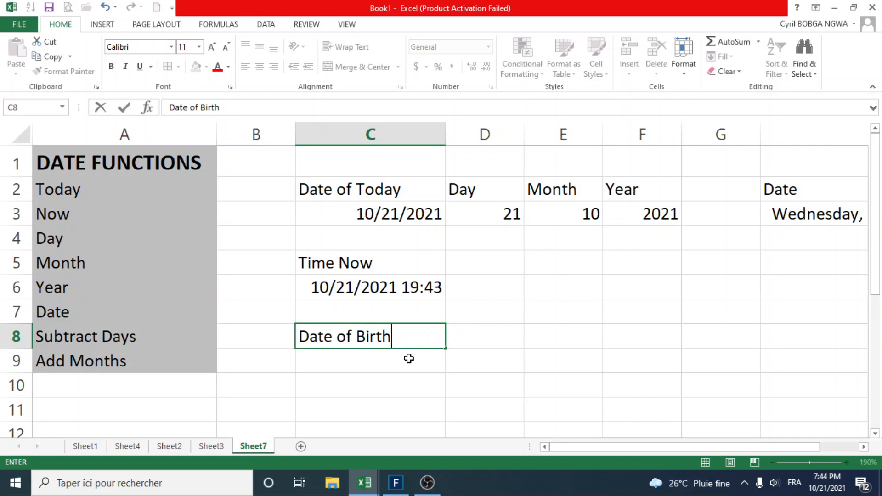
pyautogui.press('Return')
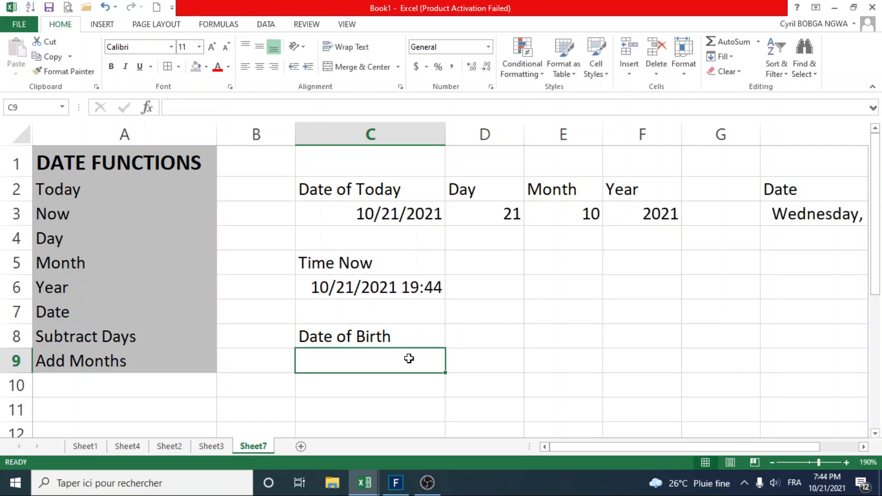
# Enter the date of birth in month/day/year form in cell C9, below its heading.
pyautogui.write('1 ')
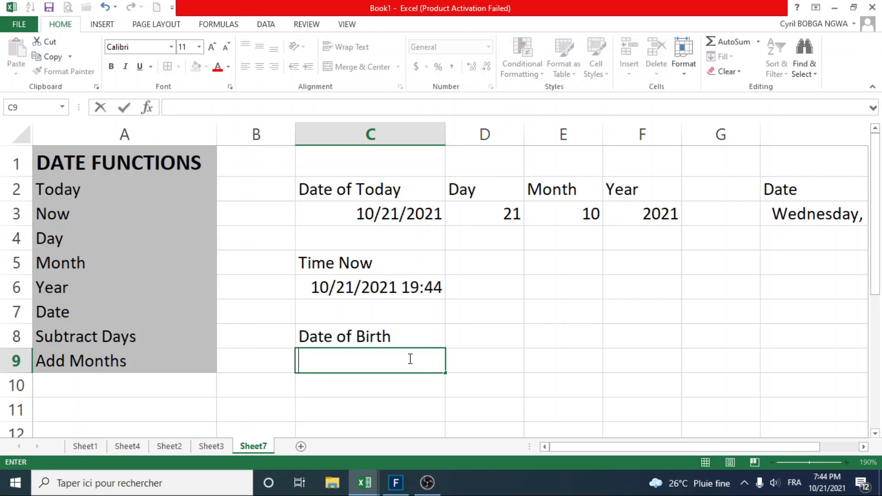
pyautogui.write('19')
pyautogui.write(':')
pyautogui.press('BackSpace')
pyautogui.write('/1§')
pyautogui.press('BackSpace')
pyautogui.write('/')
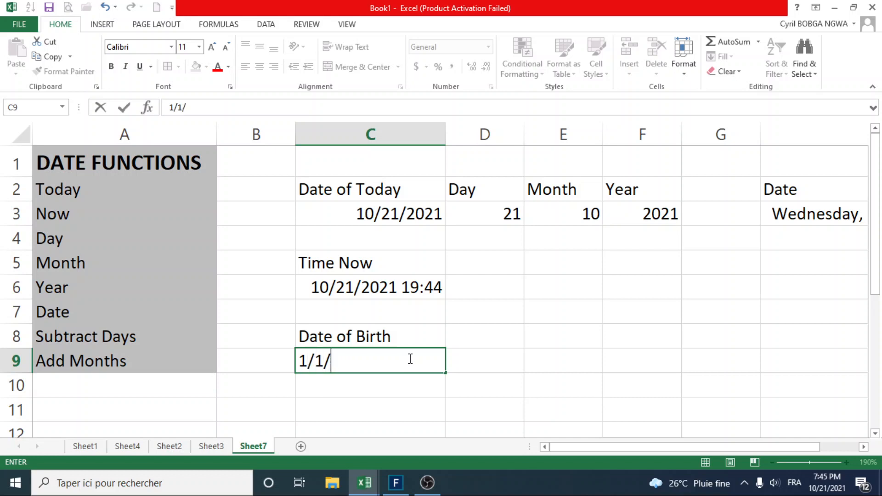
pyautogui.write('1980')
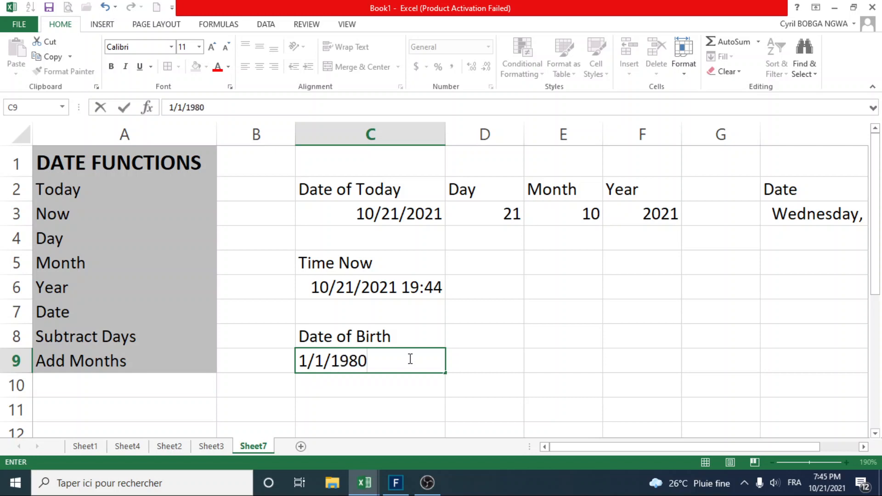
pyautogui.press('Return')
# Enter the heading "Today" in cell D8, next to the "Date of Birth" heading.
pyautogui.click(486, 342)
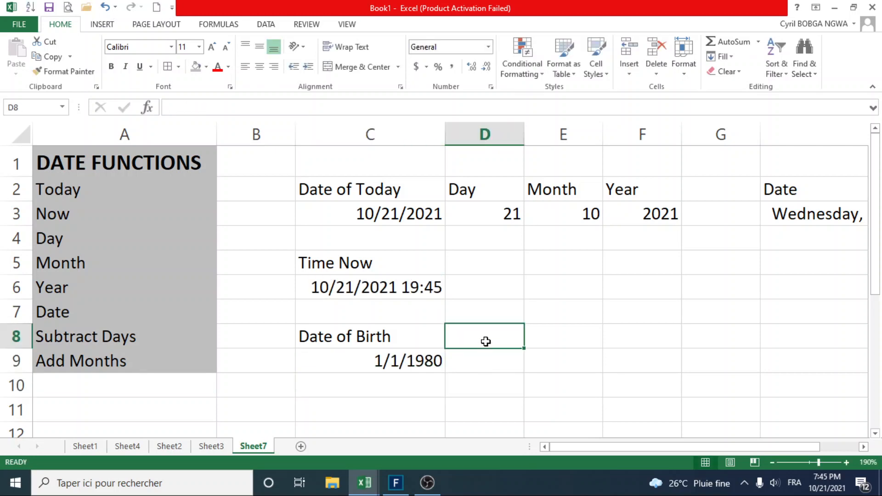
pyautogui.write('t')
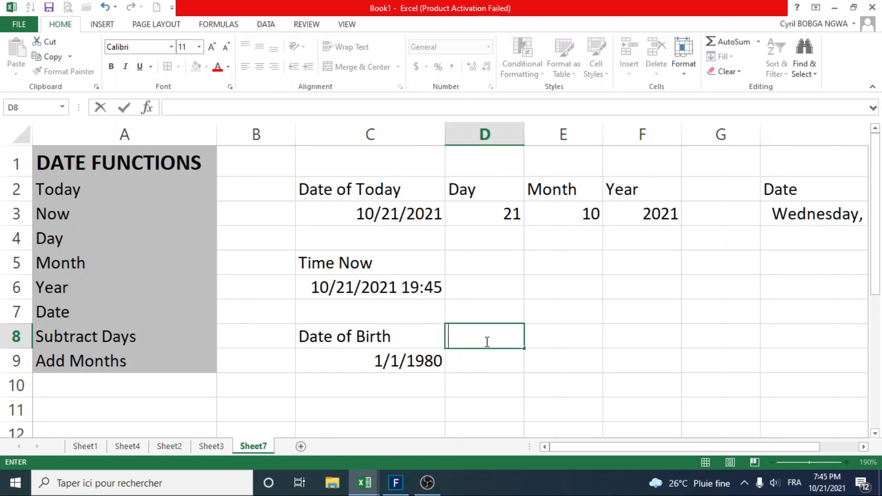
pyautogui.write('Today')
pyautogui.press('Return')
# Insert the current date by entering =TODAY() in cell D9.
pyautogui.write('=')
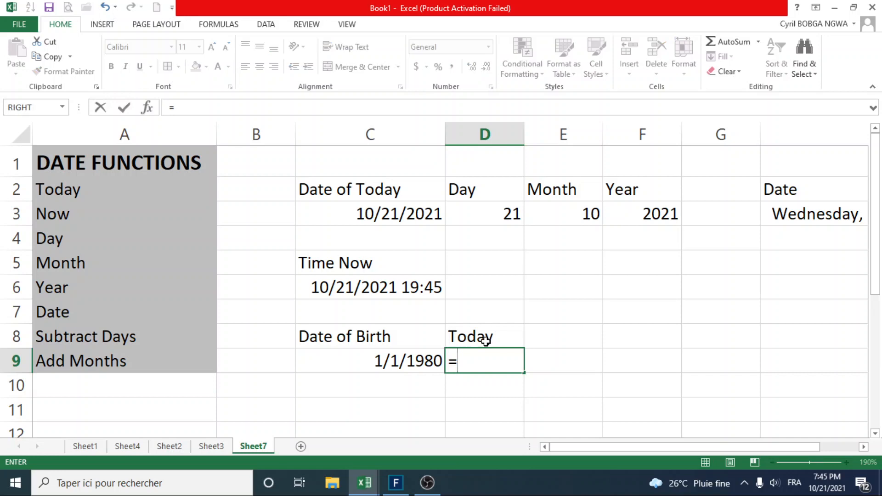
pyautogui.write('to')
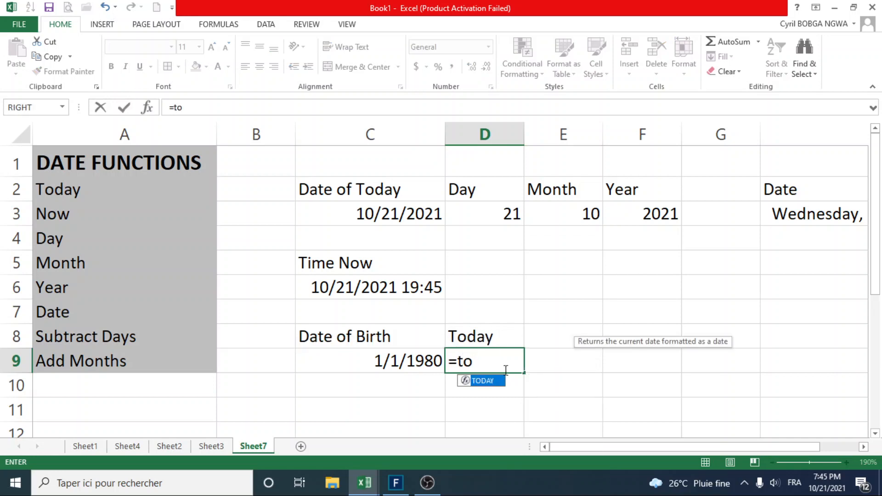
pyautogui.doubleClick(485, 384)
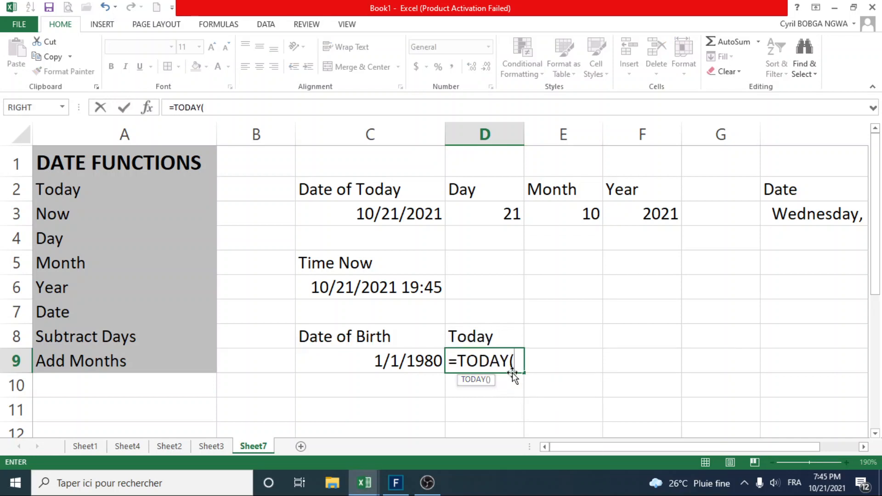
pyautogui.write(')')
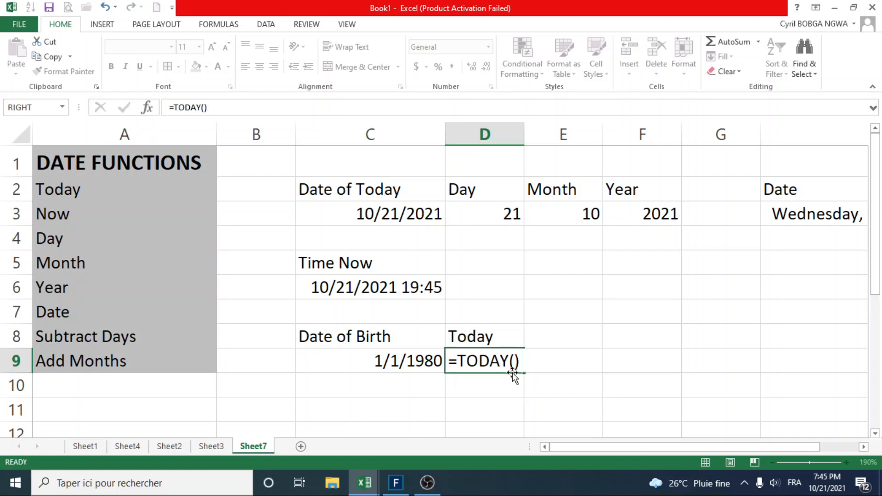
pyautogui.press('Return')
pyautogui.click(513, 365)
# Enter the heading "Age in Days" in cell E8, next to the "Today" heading.
pyautogui.click(588, 340)
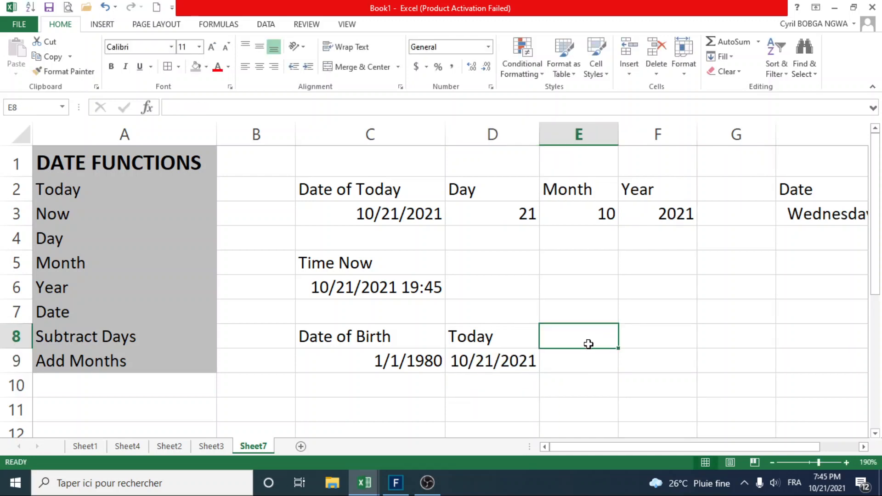
pyautogui.write('a')
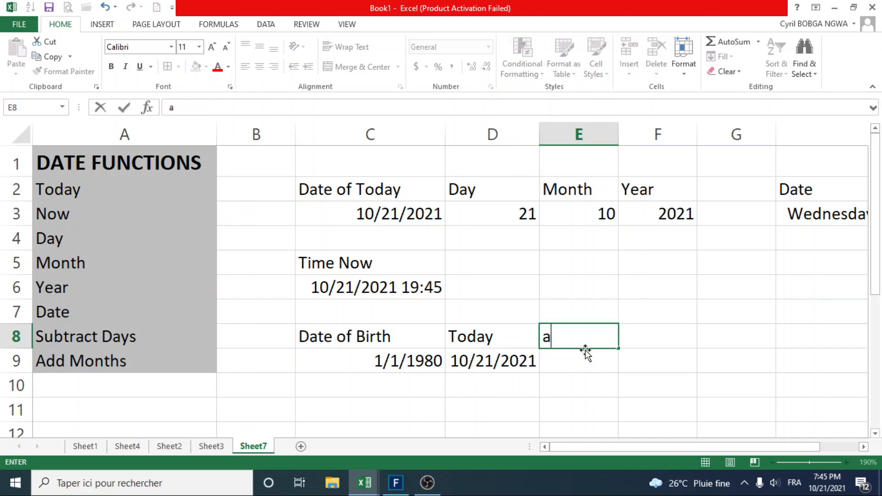
pyautogui.press('BackSpace')
pyautogui.write('Age in Days')
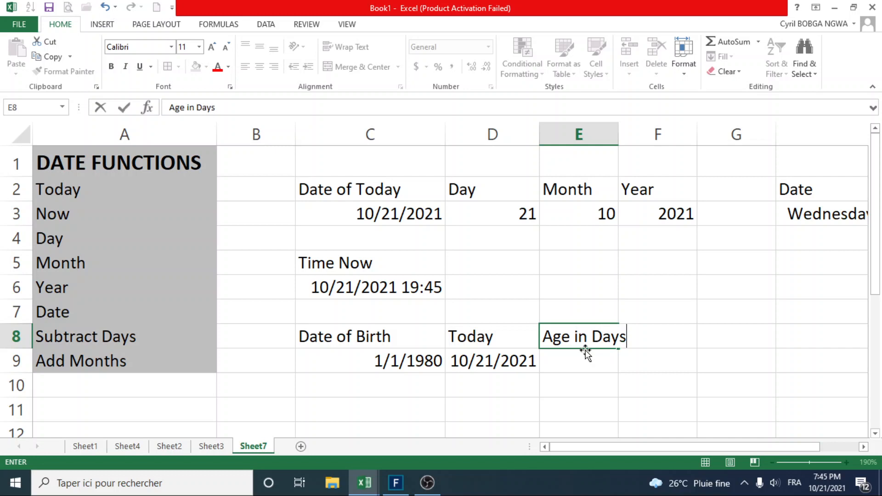
pyautogui.press('Return')
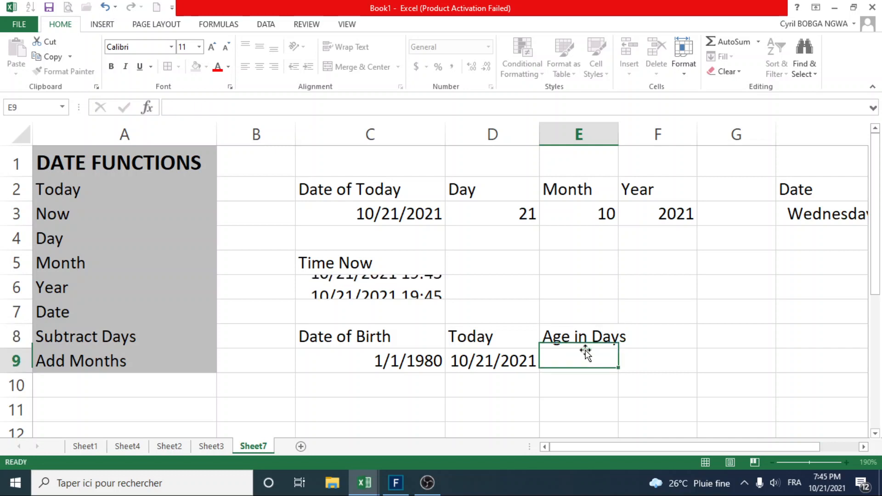
# Calculate the age in days by subtracting the birth date from today's date with =D9-C9 in cell E9.
pyautogui.write('=')
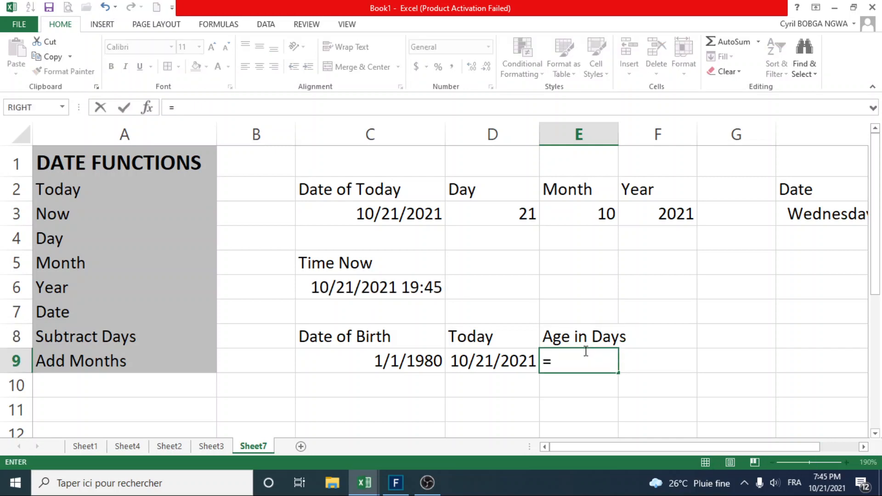
pyautogui.click(496, 362)
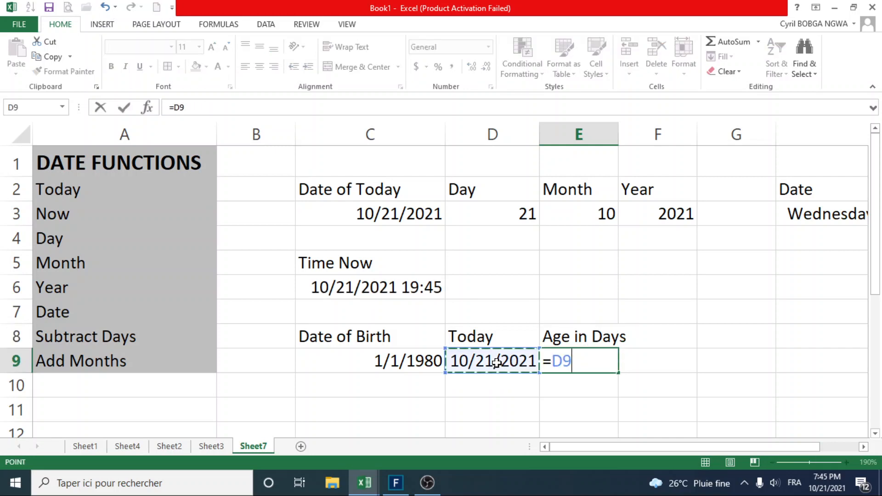
pyautogui.write('6')
pyautogui.press('BackSpace')
pyautogui.write('-')
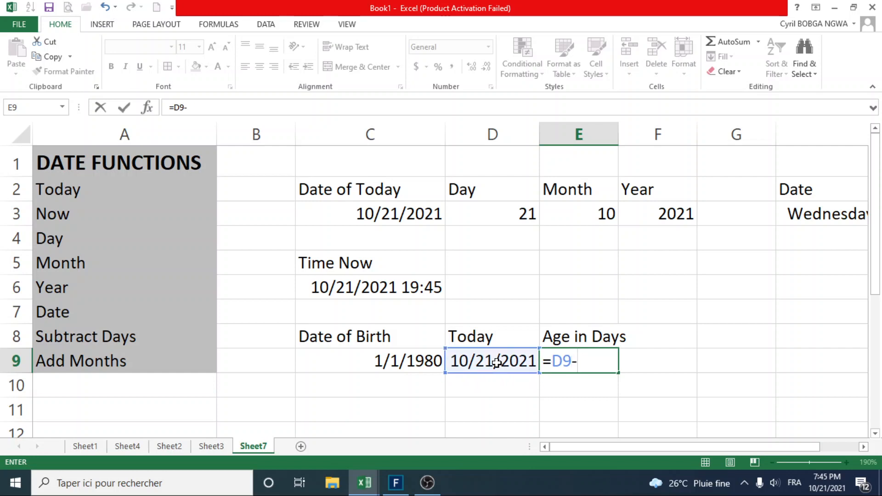
pyautogui.click(408, 363)
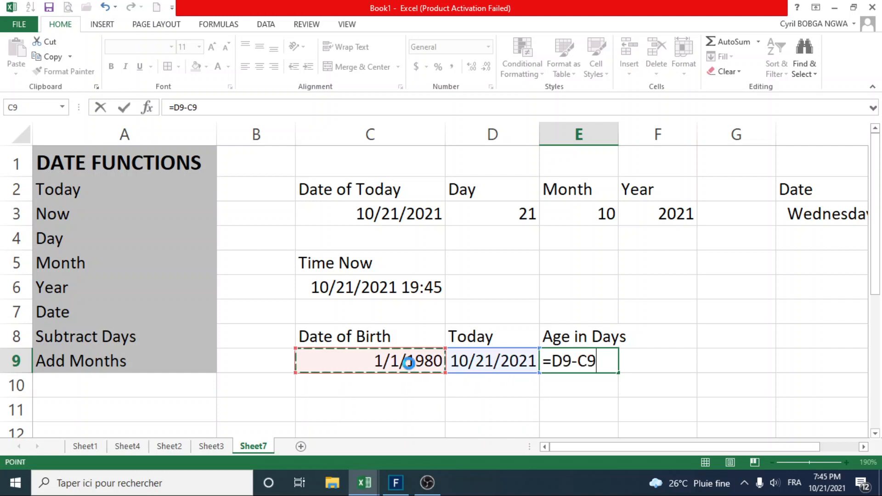
pyautogui.press('Return')
pyautogui.click(586, 356)
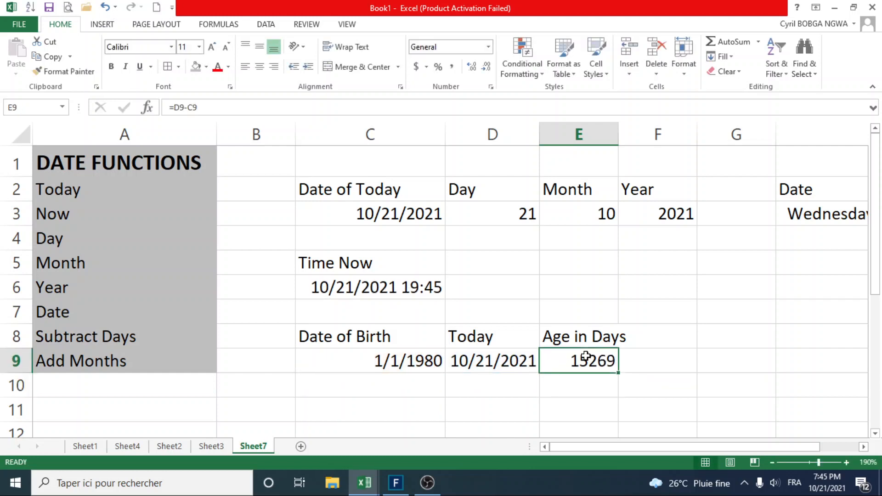
# Enter the heading "Age in Years" in cell F8, next to the "Age in Days" heading.
pyautogui.click(864, 446)
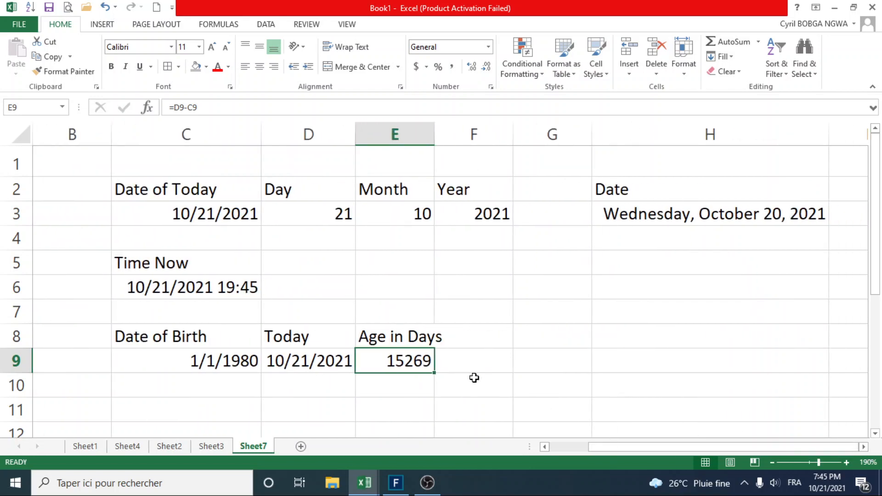
pyautogui.doubleClick(461, 344)
pyautogui.write('Age in')
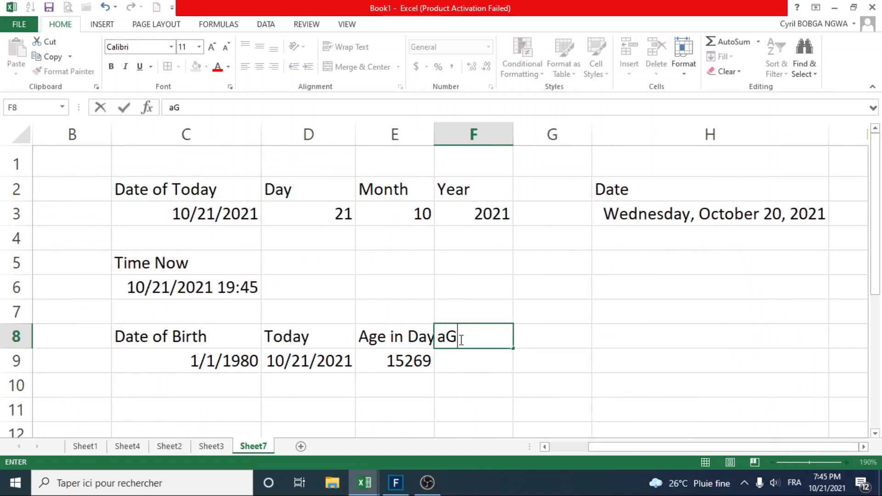
pyautogui.write('Years')
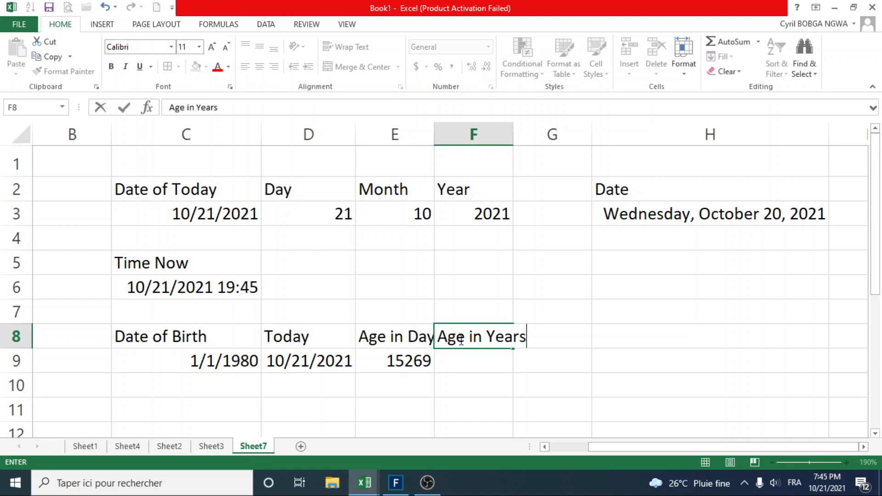
pyautogui.press('Return')
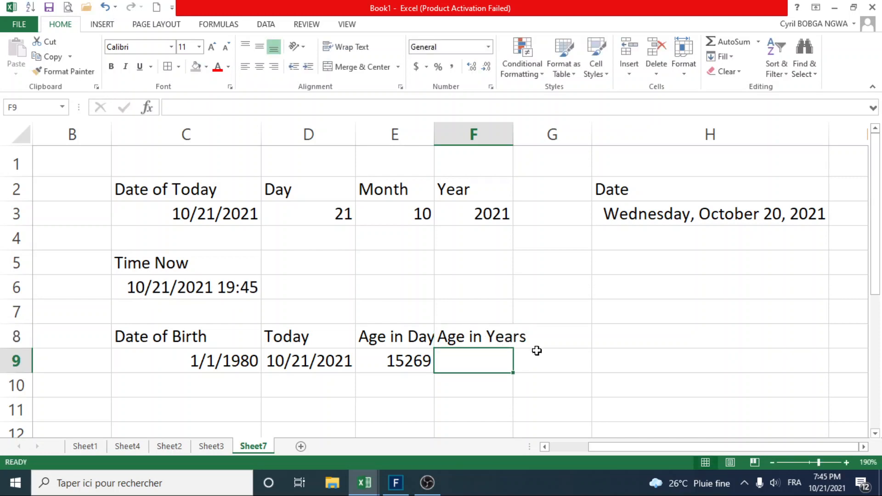
# Calculate the age in years in cell F9 by dividing the age in days by 365 with =E9/365.
pyautogui.write('=')
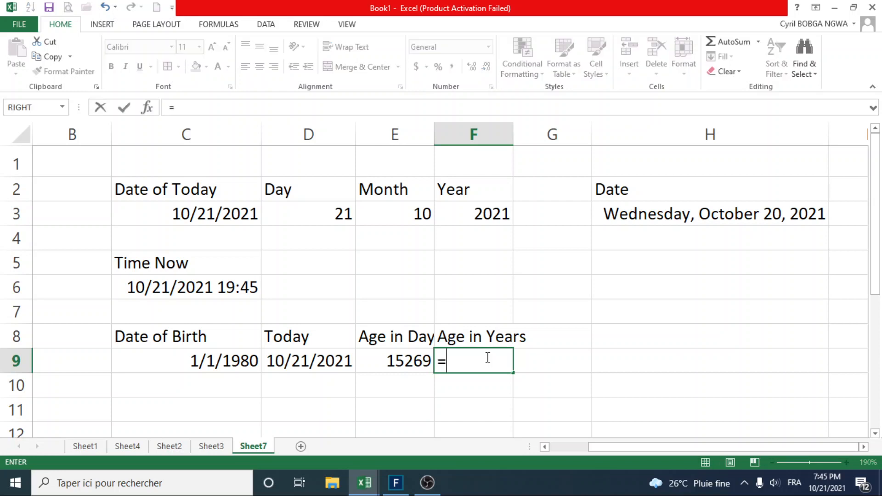
pyautogui.click(404, 359)
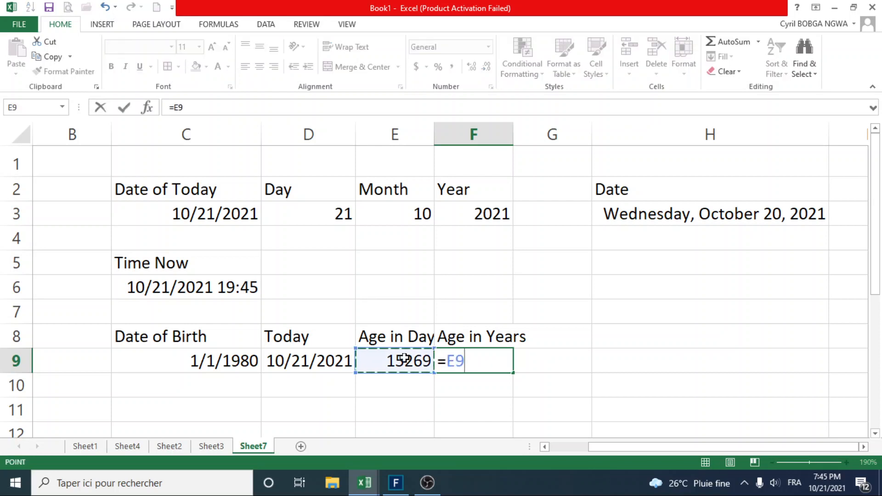
pyautogui.write(':')
pyautogui.press('BackSpace')
pyautogui.press('BackSpace')
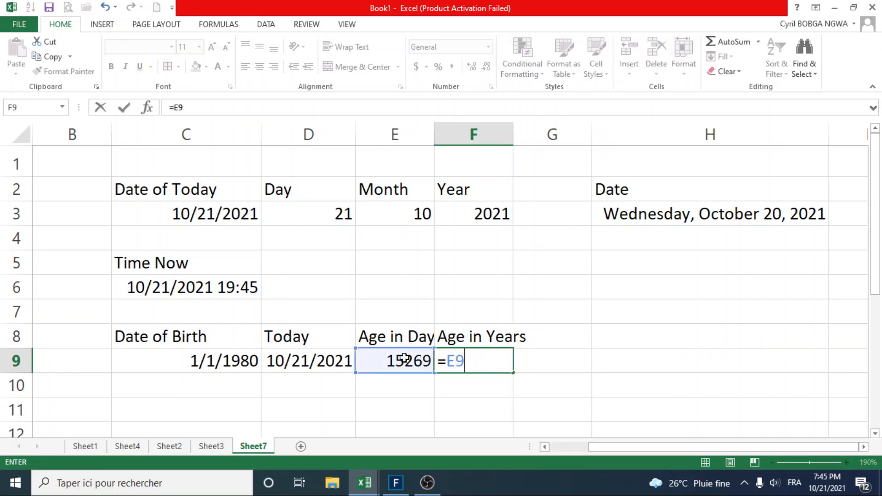
pyautogui.write('/365')
pyautogui.press('Return')
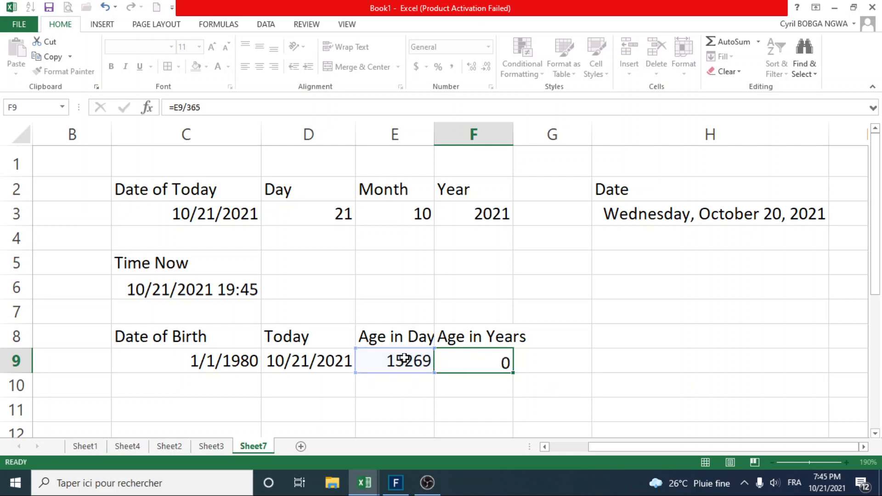
# Reduce the decimal places of the age in years in cell F9 until it shows a whole number.
pyautogui.click(481, 357)
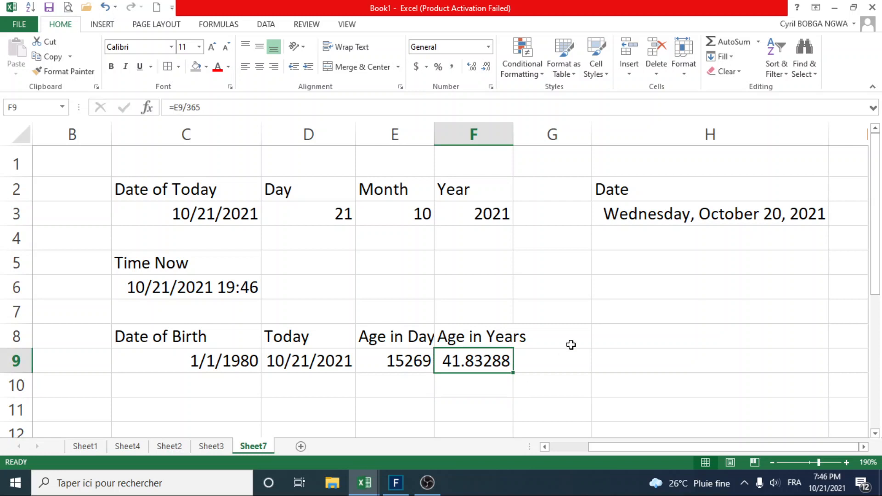
pyautogui.click(488, 67)
pyautogui.click(487, 67)
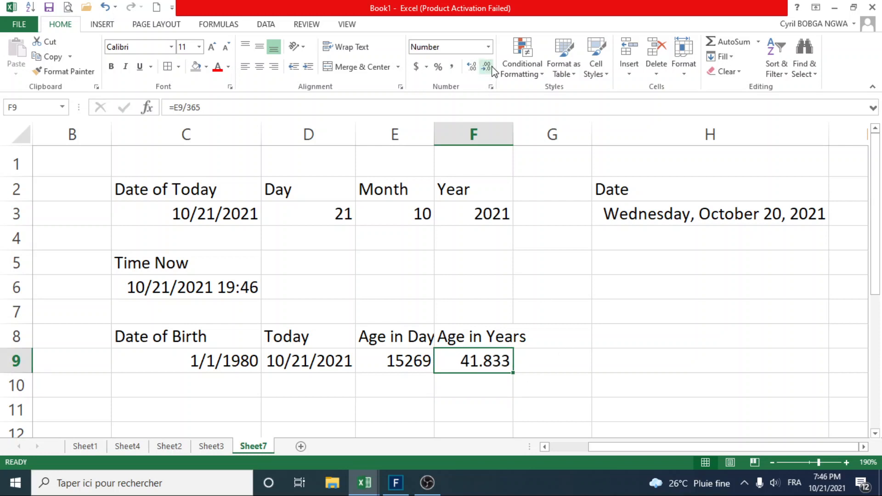
pyautogui.click(487, 67)
pyautogui.click(488, 68)
pyautogui.click(487, 68)
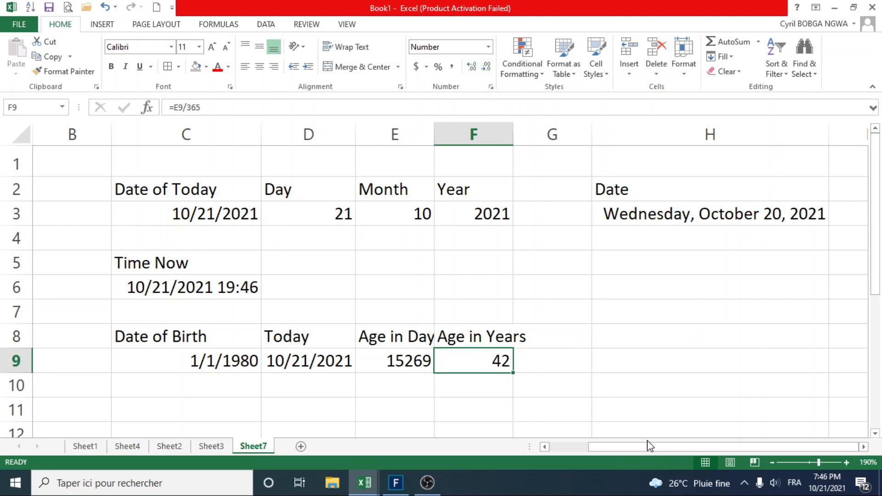
# Enter the heading "T0" in cell C11, below the age calculations, for the add-months example.
pyautogui.moveTo(644, 448); pyautogui.dragTo(598, 448)
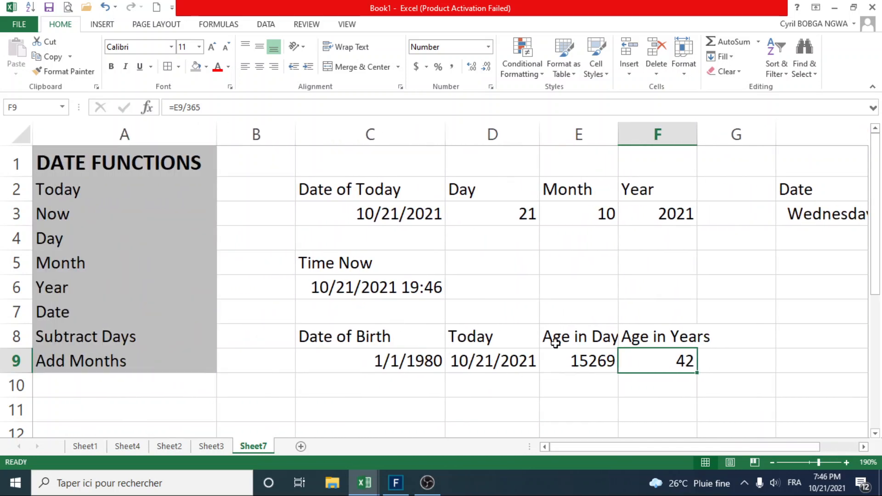
pyautogui.click(875, 434)
pyautogui.click(875, 434)
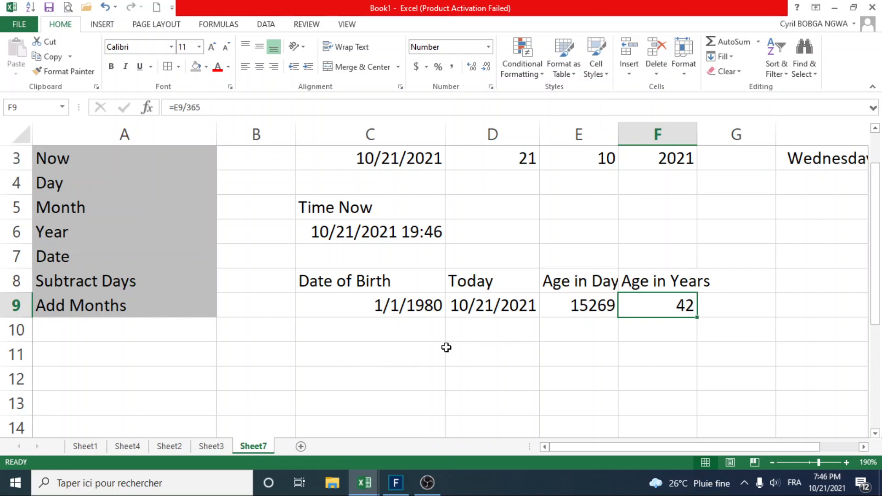
pyautogui.click(345, 353)
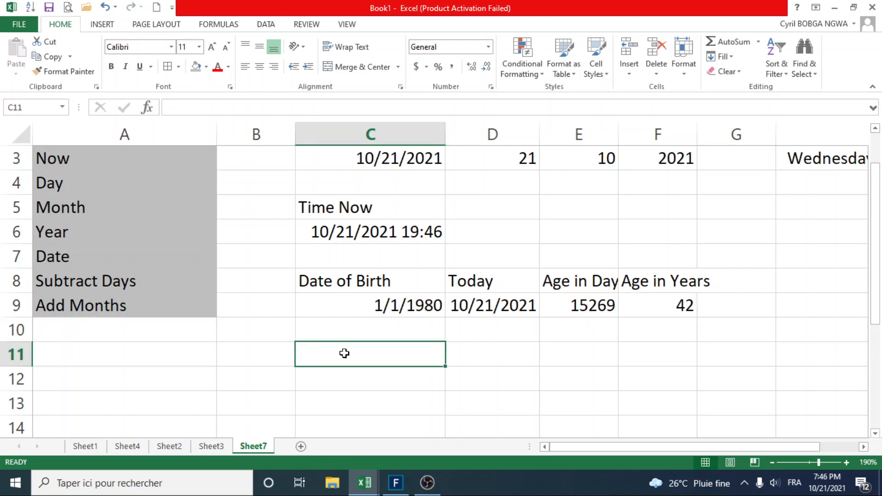
pyautogui.write('T')
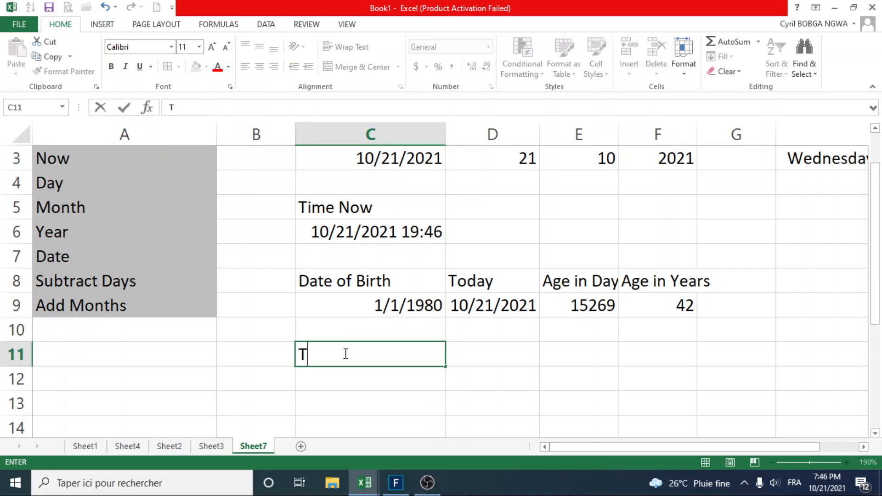
pyautogui.write('0')
pyautogui.press('Tab')
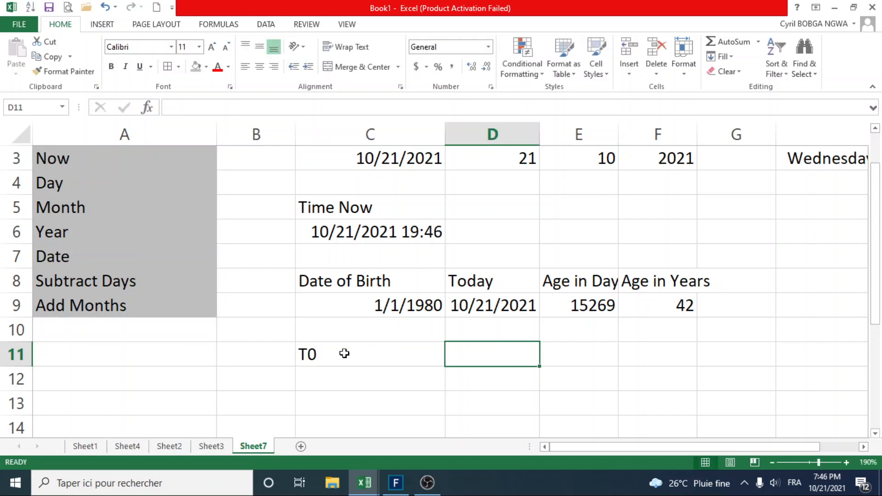
# Enter the heading "T1" in cell D11 and fill the series across to "T3" in cell F11.
pyautogui.click(345, 353)
pyautogui.click(468, 353)
pyautogui.write('T1')
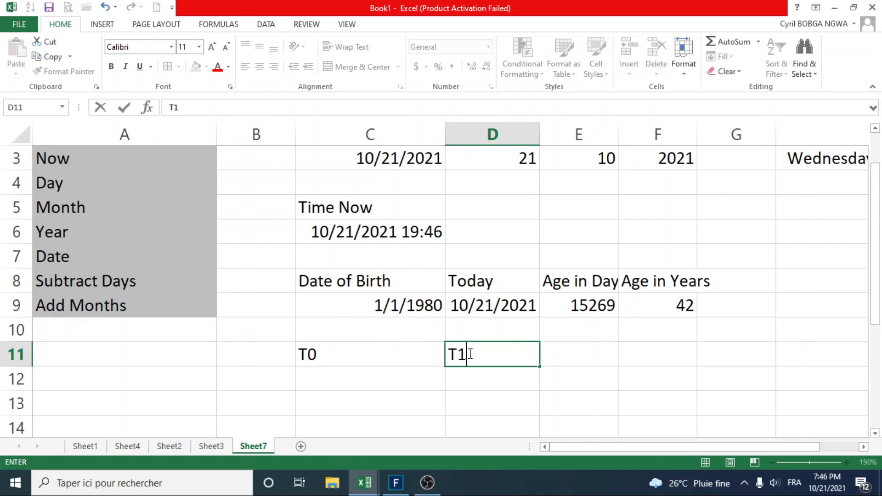
pyautogui.press('Return')
pyautogui.click(514, 359)
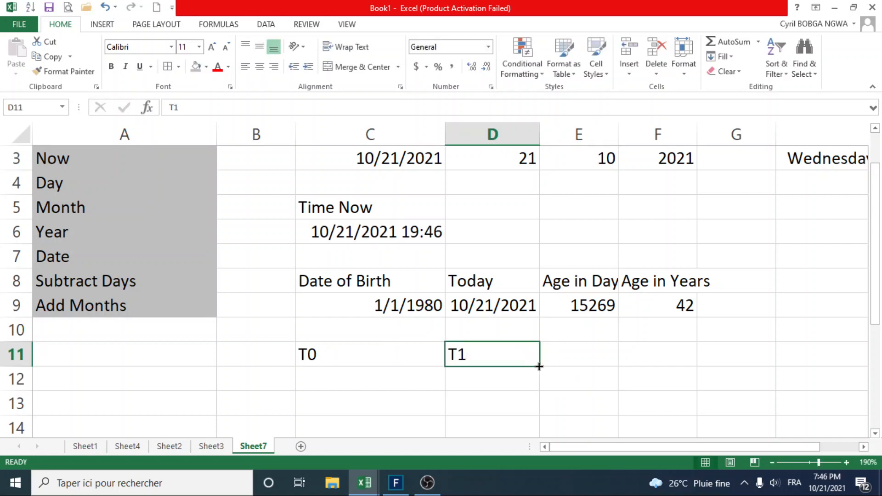
pyautogui.moveTo(540, 366); pyautogui.dragTo(667, 362)
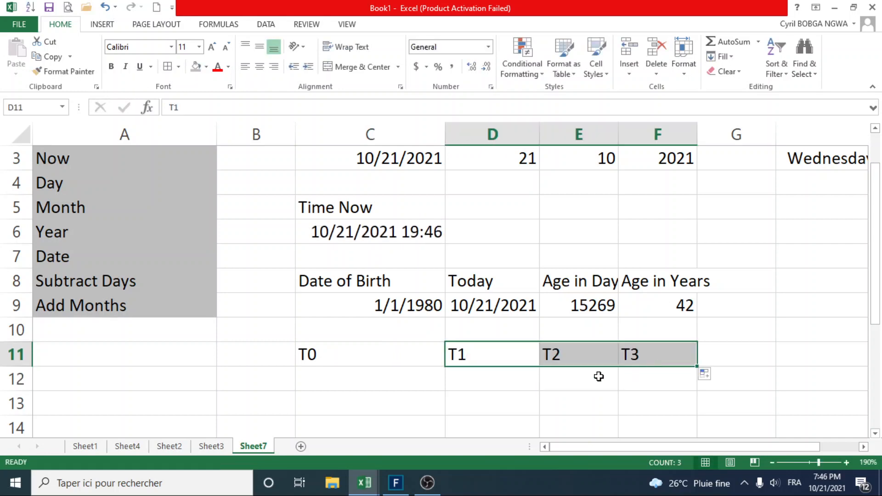
pyautogui.click(402, 385)
pyautogui.write('+')
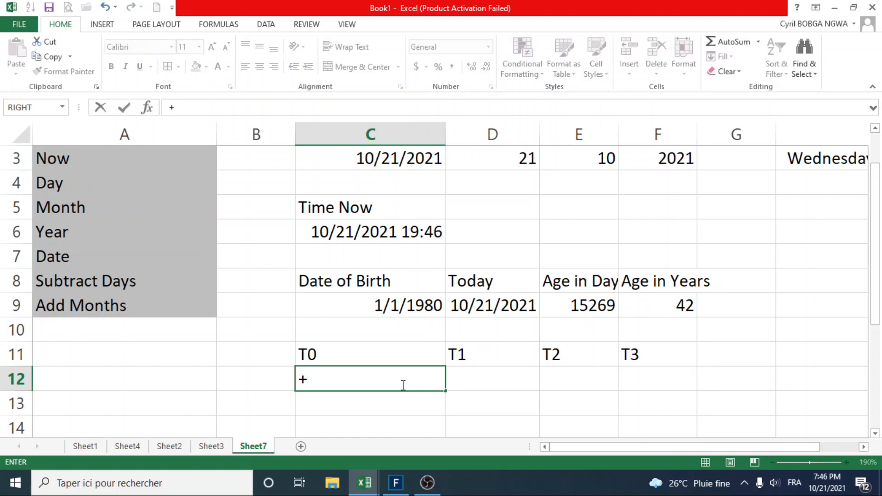
pyautogui.write('TO')
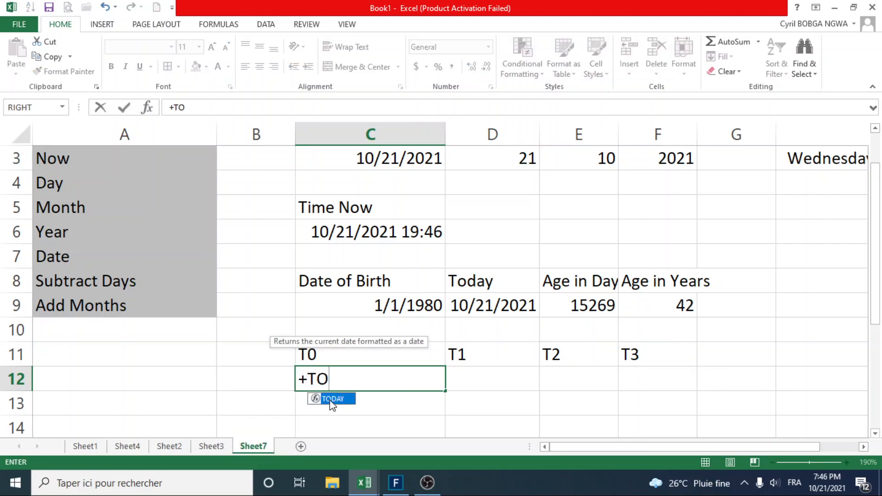
pyautogui.press('BackSpace')
pyautogui.press('BackSpace')
pyautogui.press('BackSpace')
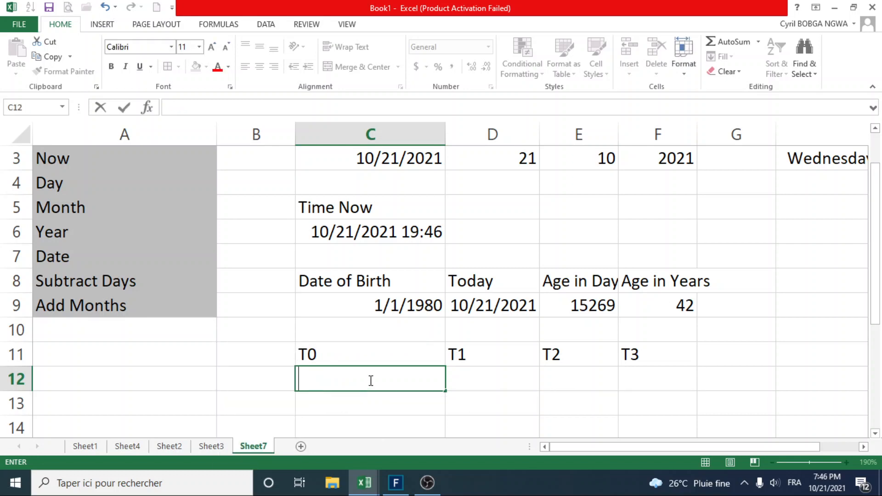
# Enter the start date 1/1/2021 in cell C12, under the "T0" heading.
pyautogui.write('1/1/2021')
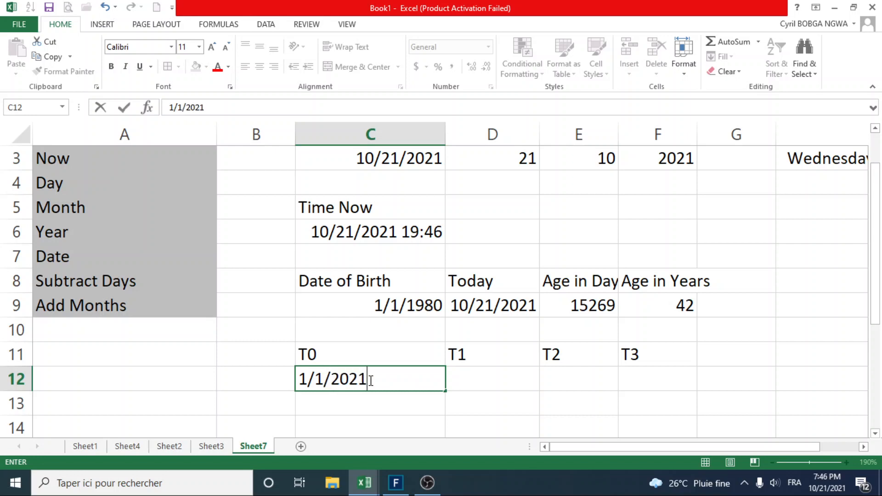
pyautogui.press('Return')
pyautogui.click(388, 380)
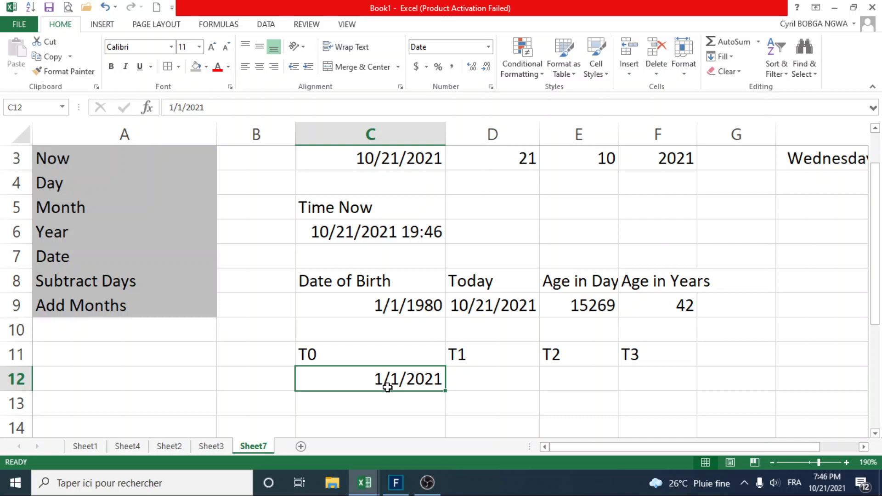
# Add one month to the start date by entering the formula +EDATE(C12,1) in cell D12 under "T1".
pyautogui.click(489, 375)
pyautogui.write('+')
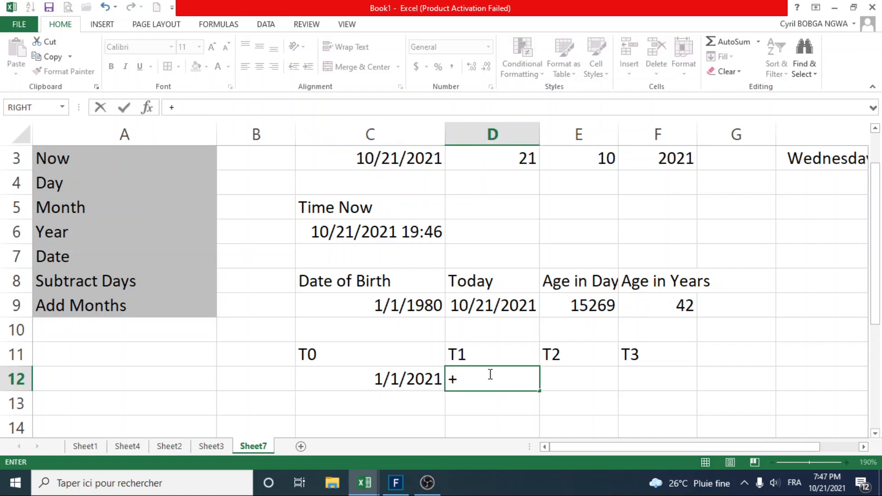
pyautogui.write('ED')
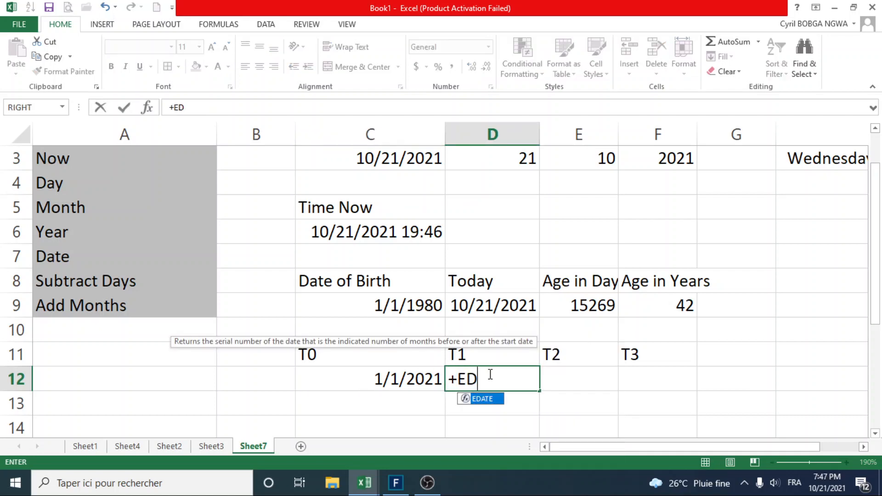
pyautogui.doubleClick(487, 399)
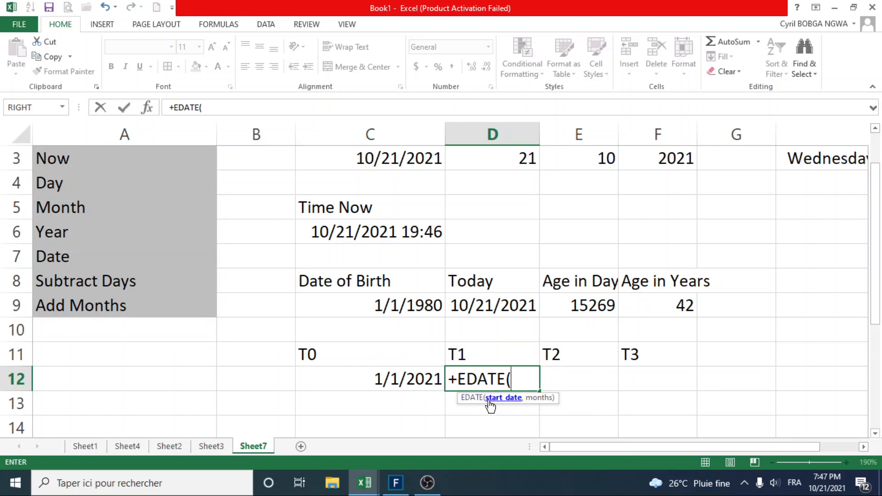
pyautogui.click(402, 382)
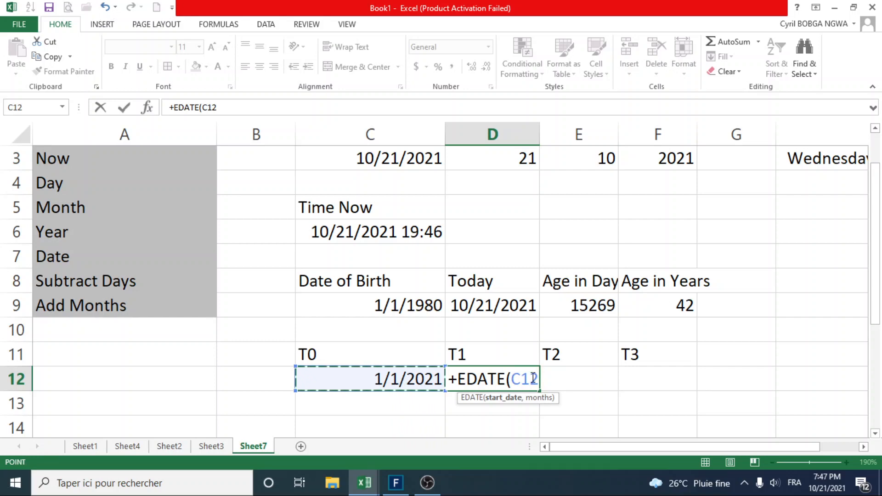
pyautogui.write(',')
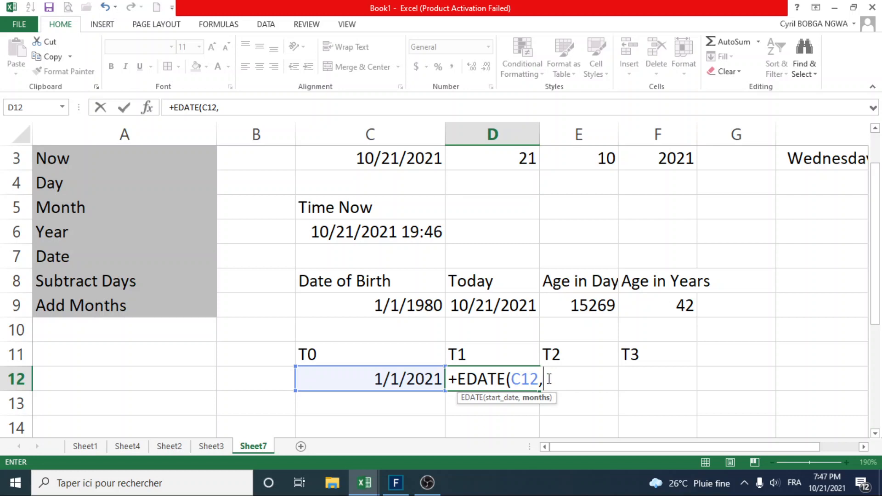
pyautogui.write('1')
pyautogui.press('Return')
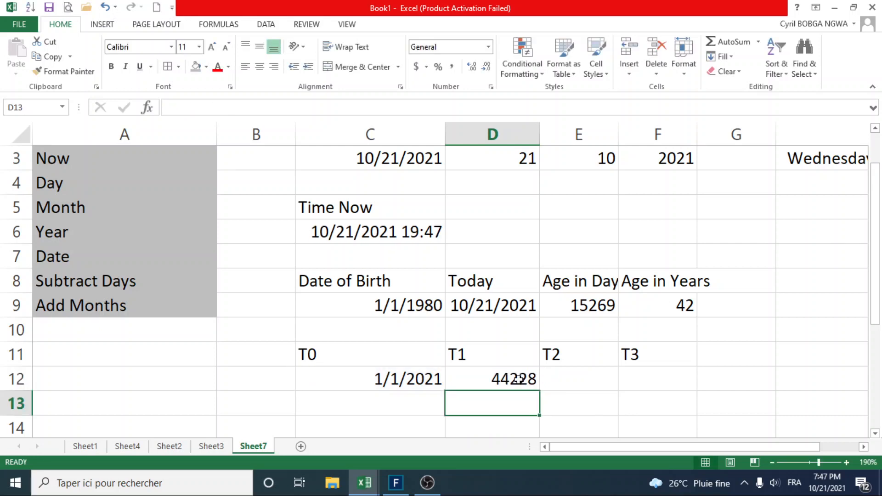
# Copy the date format of cell C12 to the EDATE result in cell D12 with Format Painter.
pyautogui.click(517, 379)
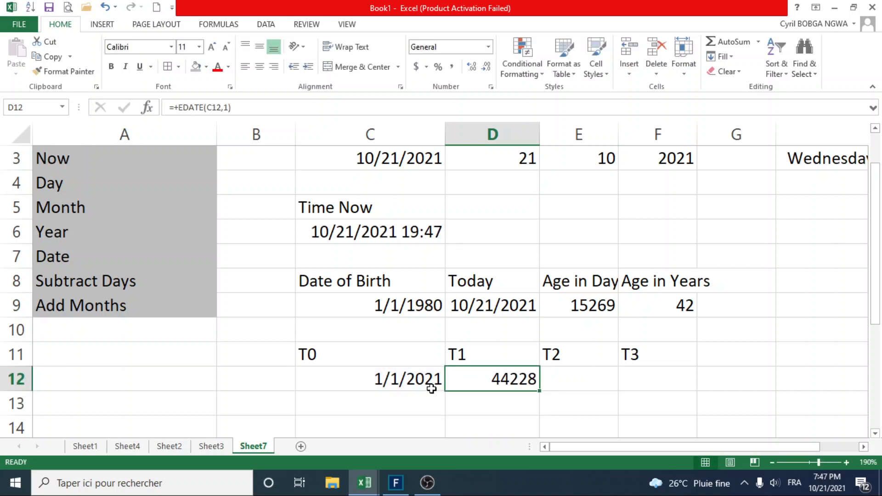
pyautogui.click(408, 378)
pyautogui.click(81, 73)
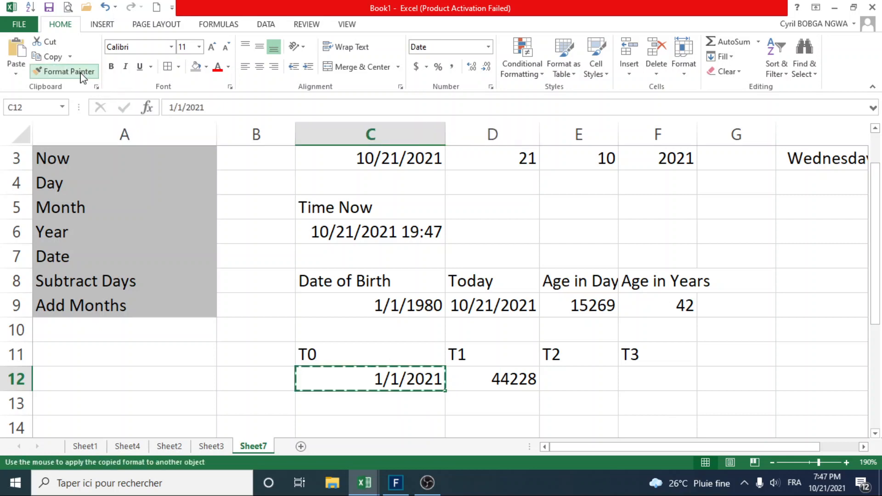
pyautogui.moveTo(490, 379); pyautogui.dragTo(631, 380)
pyautogui.click(522, 404)
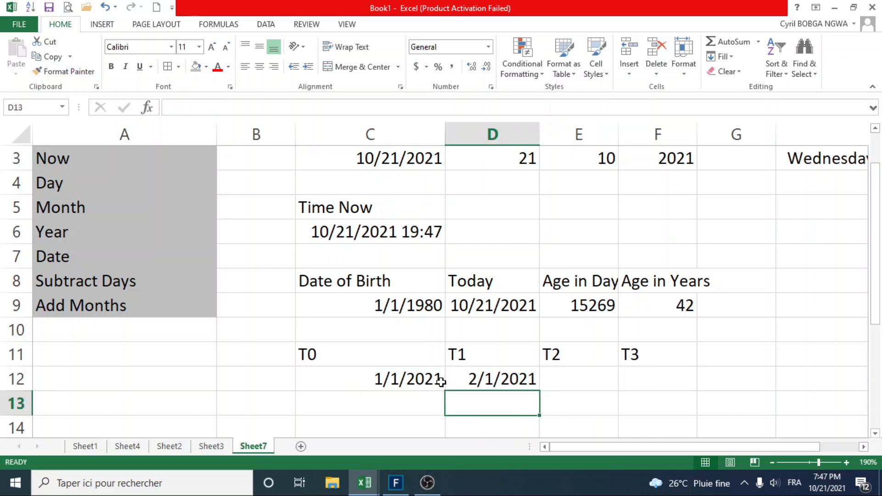
# Fill the EDATE formula from cell D12 across to F12 and check the copied formulas under "T2" and "T3".
pyautogui.click(414, 379)
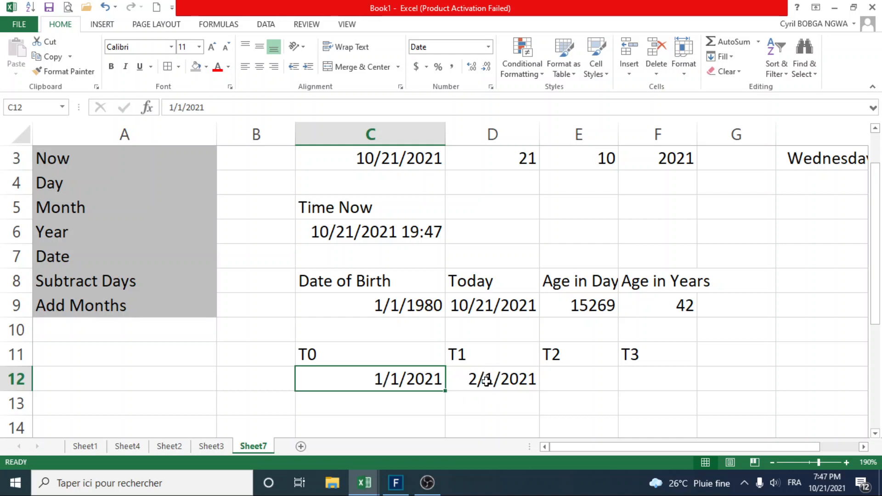
pyautogui.click(514, 381)
pyautogui.moveTo(537, 390); pyautogui.dragTo(671, 384)
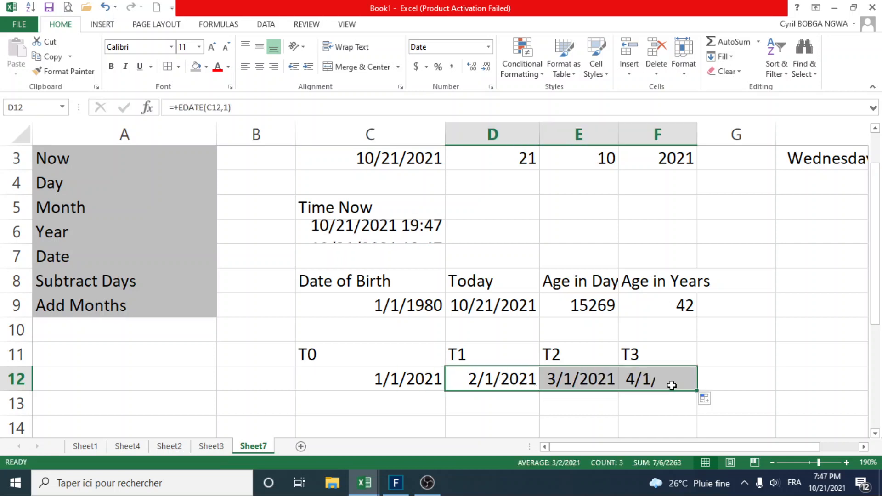
pyautogui.click(569, 379)
pyautogui.click(632, 385)
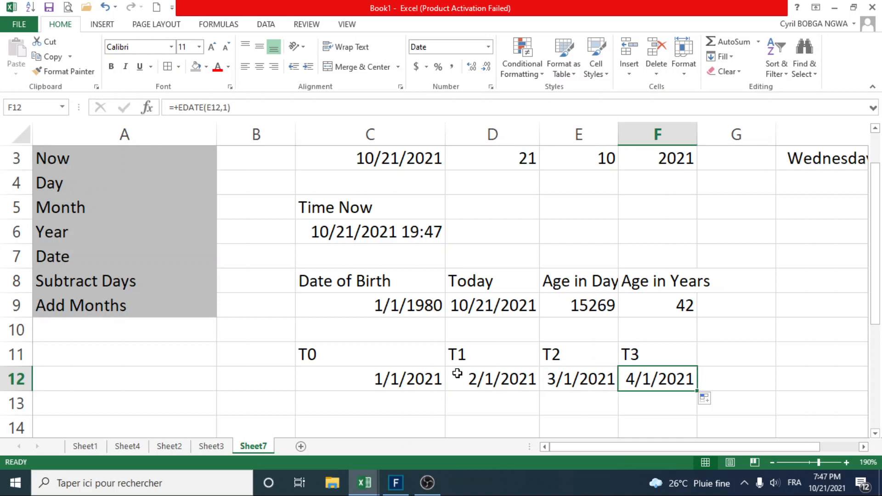
pyautogui.click(460, 357)
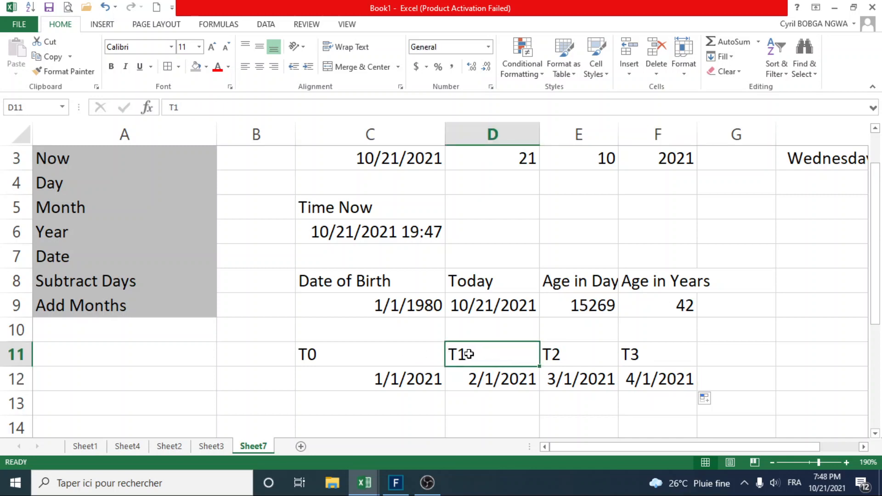
pyautogui.click(408, 354)
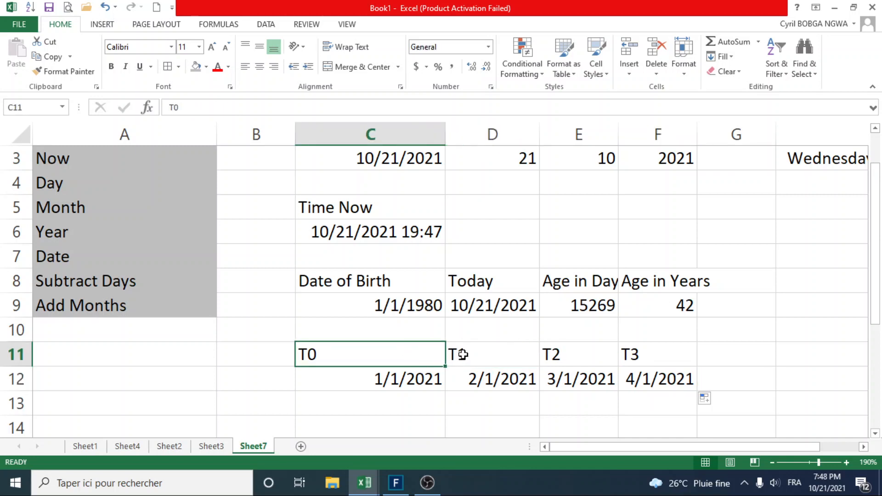
pyautogui.click(462, 355)
pyautogui.click(593, 357)
pyautogui.click(637, 355)
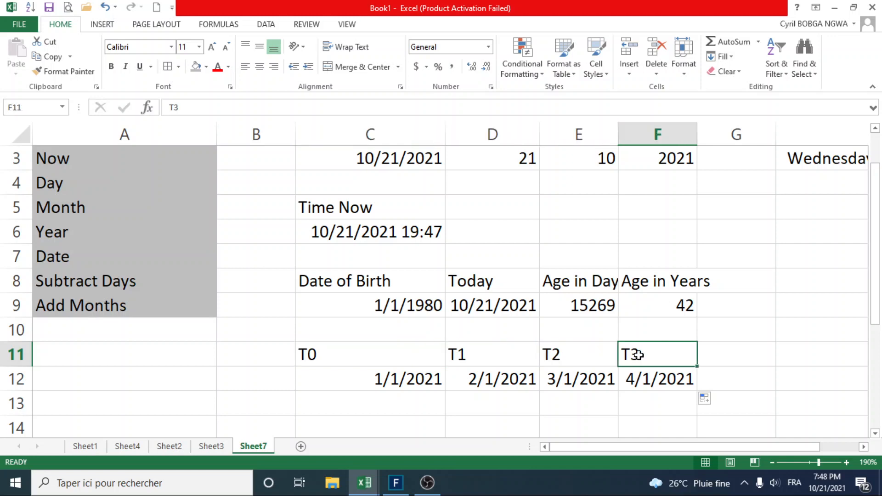
pyautogui.click(422, 355)
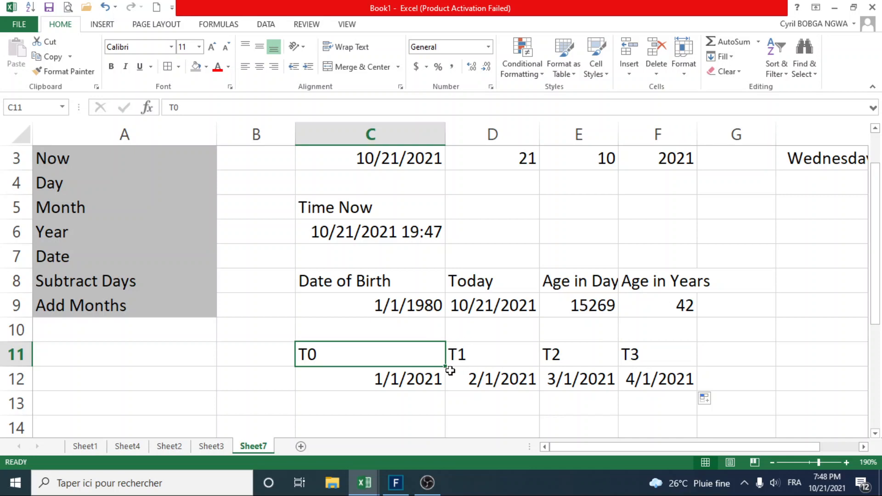
pyautogui.click(500, 358)
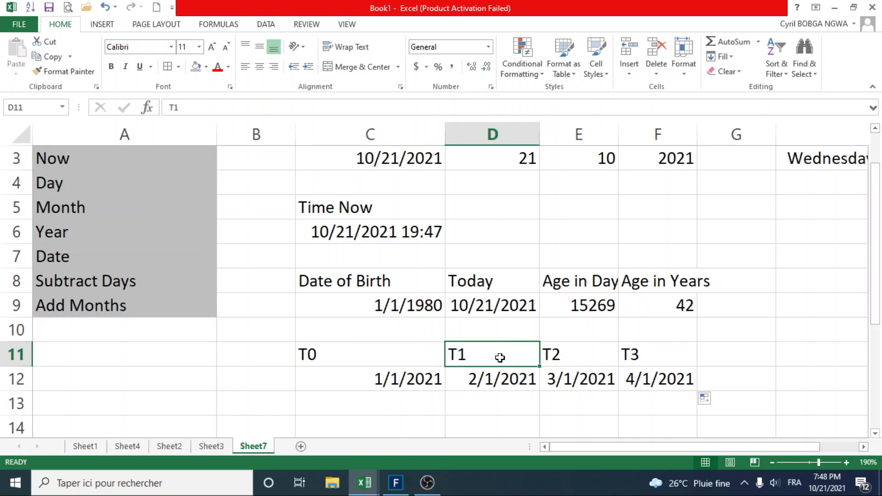
pyautogui.click(592, 356)
pyautogui.click(655, 355)
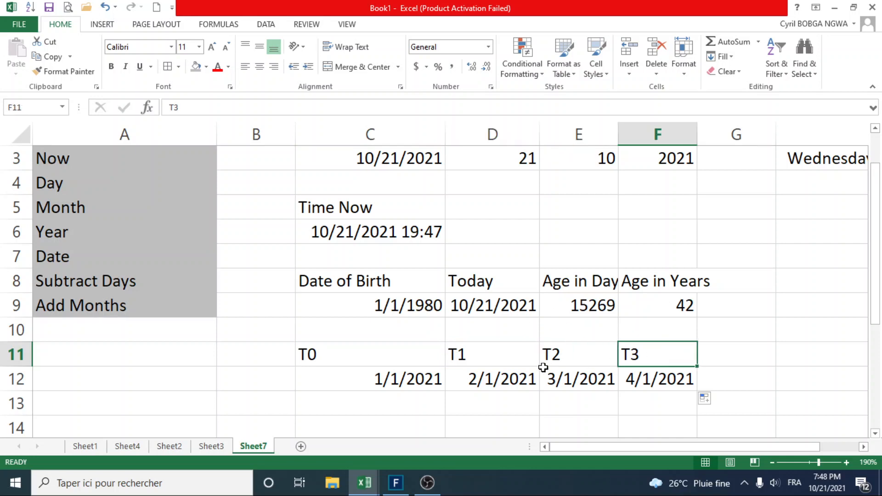
pyautogui.click(439, 380)
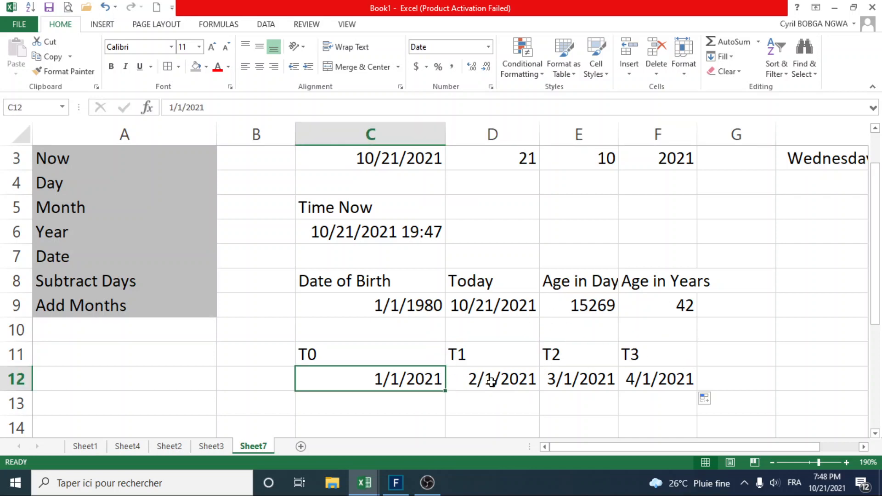
# Change the number of months in the EDATE formula in cell D12 to 3.
pyautogui.click(491, 381)
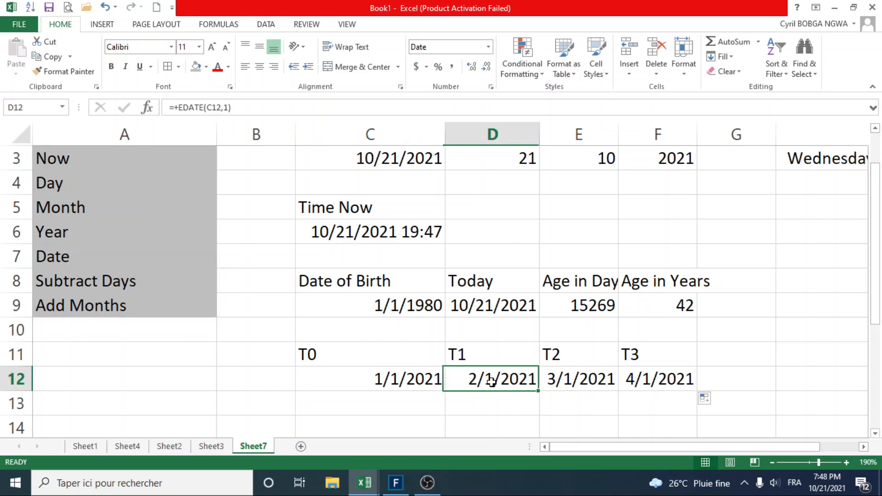
pyautogui.click(227, 110)
pyautogui.press('BackSpace')
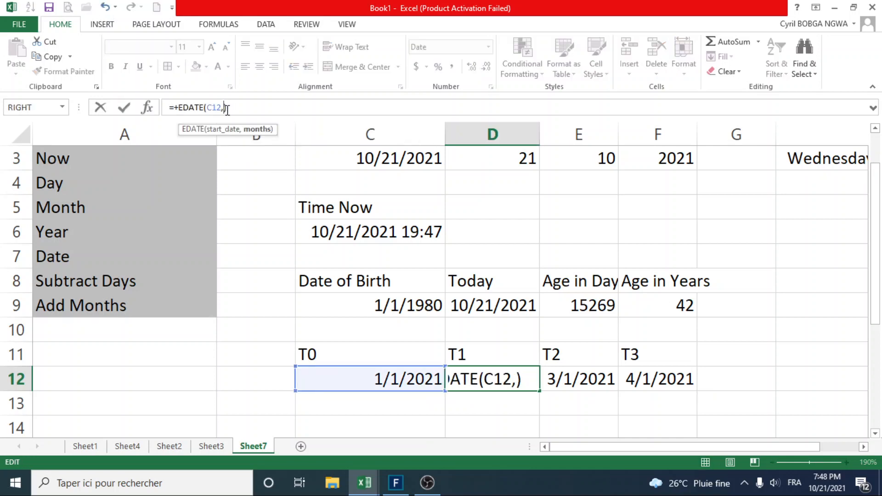
pyautogui.write('3')
pyautogui.press('Return')
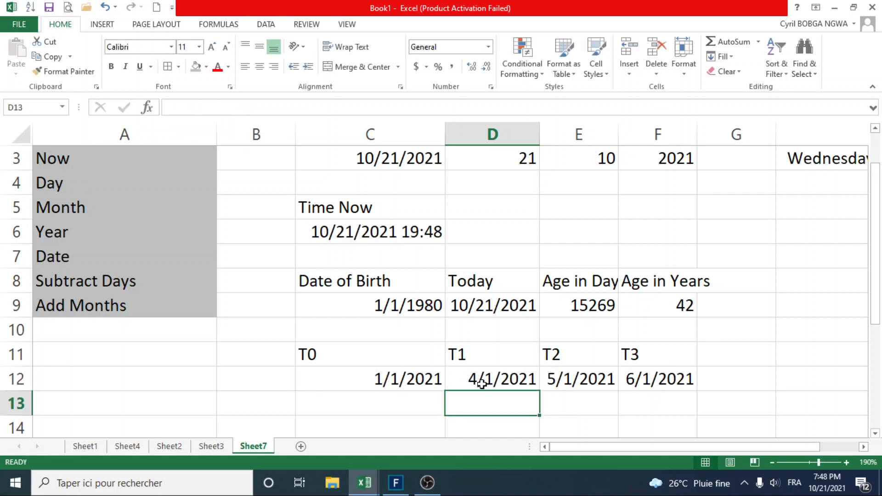
# Fill the three-month EDATE formula from cell D12 to E12, and from E12 to F12, under the "T2" and "T3" headings.
pyautogui.click(519, 381)
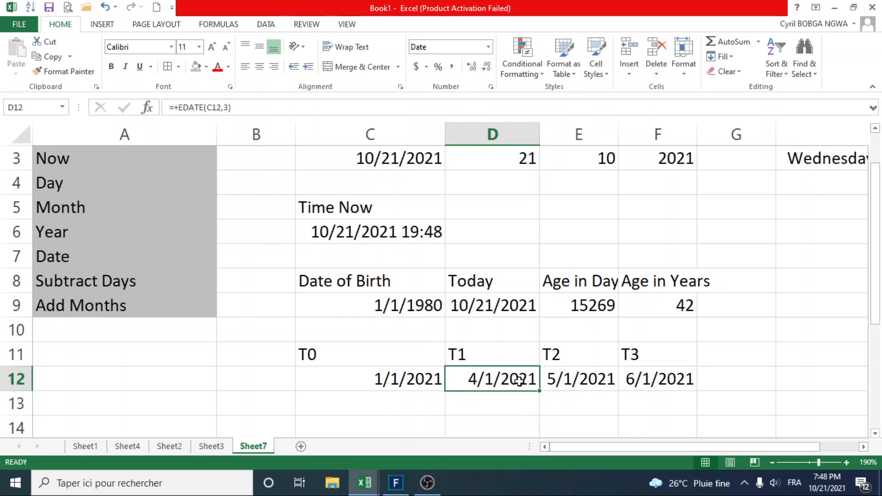
pyautogui.moveTo(539, 391); pyautogui.dragTo(613, 382)
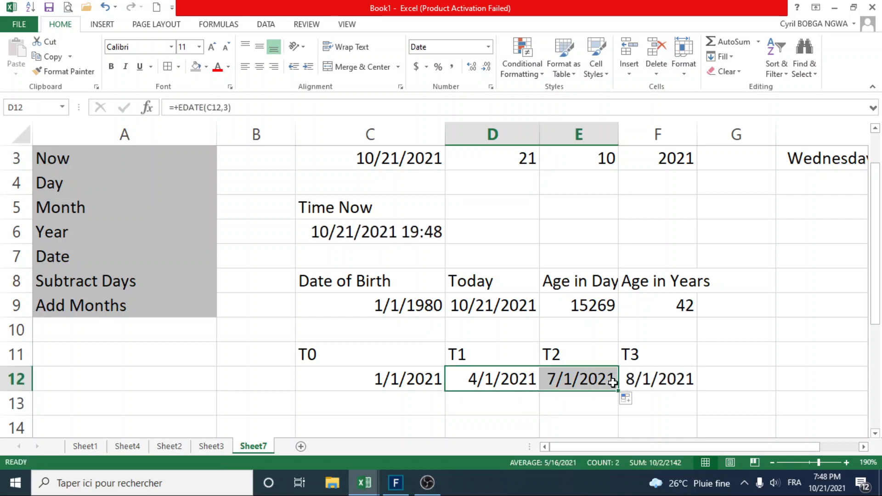
pyautogui.click(598, 381)
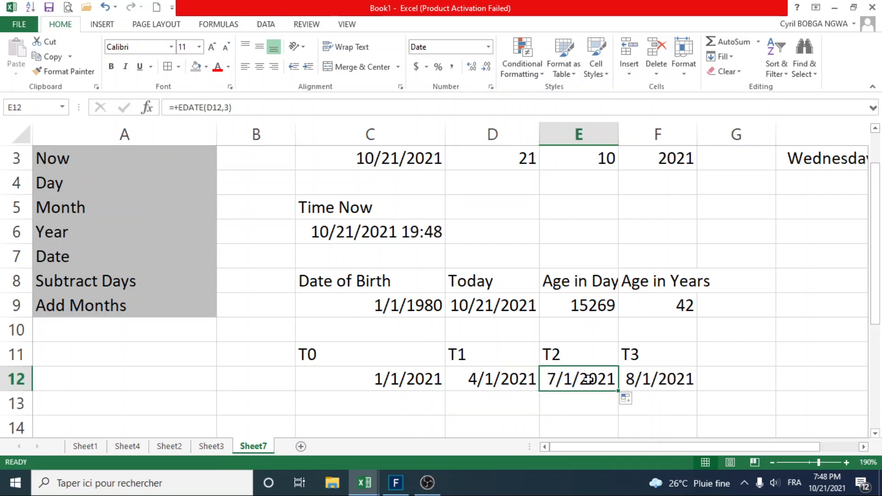
pyautogui.moveTo(617, 392); pyautogui.dragTo(657, 386)
pyautogui.click(658, 380)
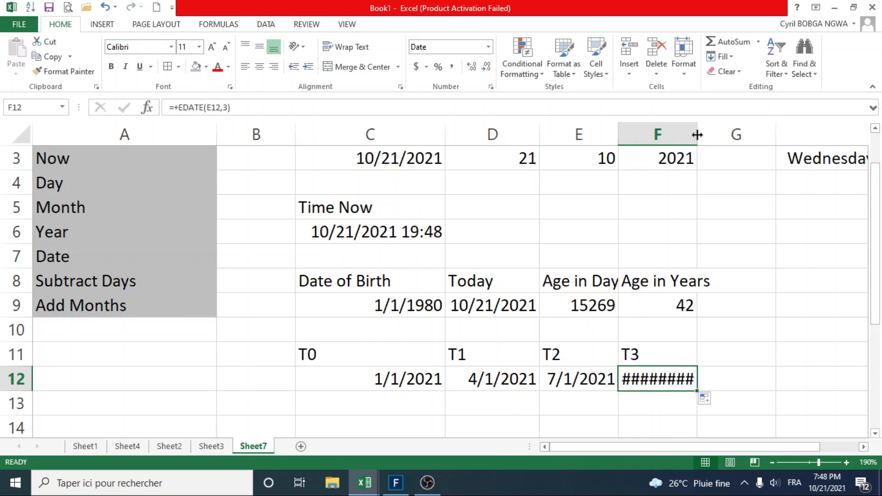
# Widen column F so the full "T3" date fits, and review the dates in cells C12 and D12.
pyautogui.moveTo(697, 132); pyautogui.dragTo(722, 128)
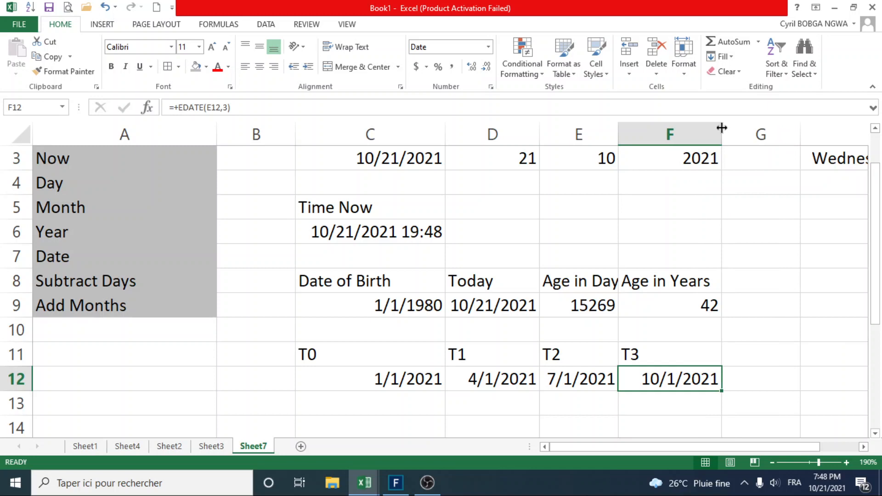
pyautogui.click(402, 383)
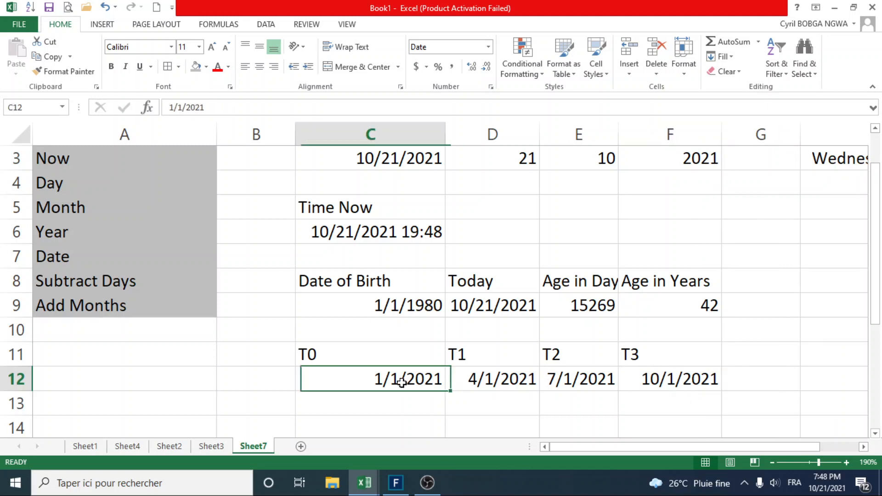
pyautogui.click(494, 379)
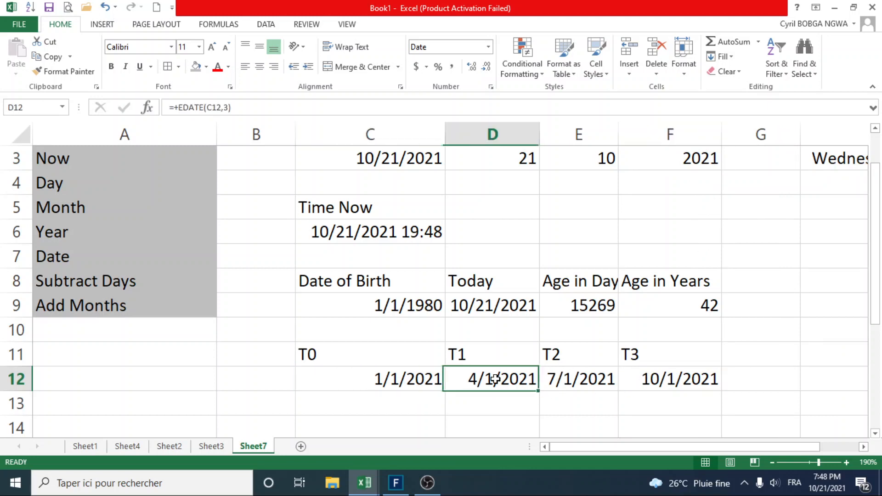
pyautogui.click(419, 378)
# Set the months argument of the EDATE formula in cell D12 to 12.
pyautogui.click(477, 378)
pyautogui.click(228, 108)
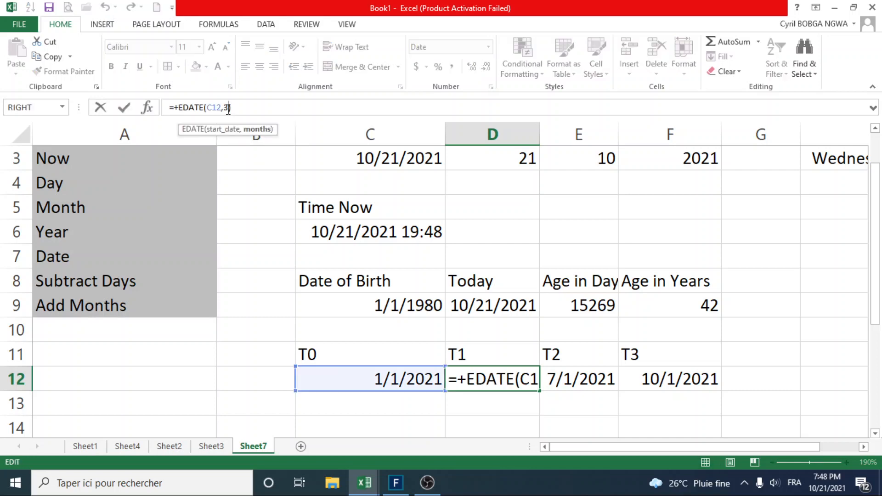
pyautogui.press('BackSpace')
pyautogui.write('12')
pyautogui.press('Return')
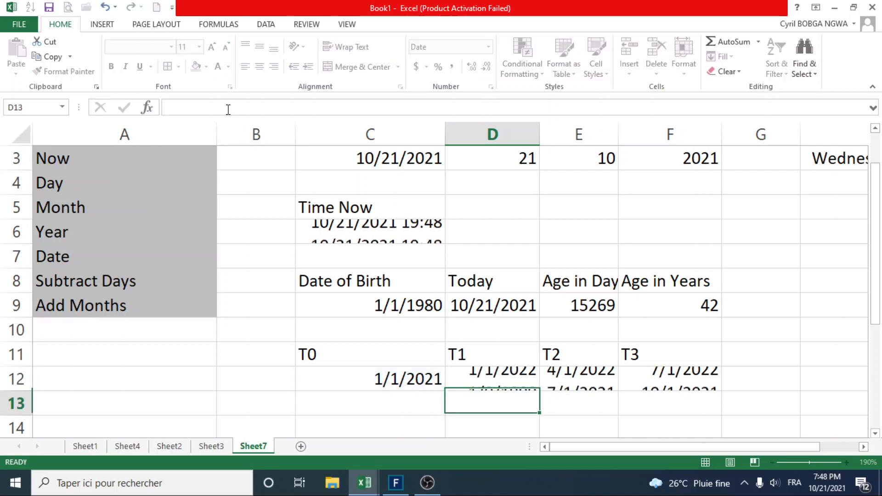
# Compare the start date in C12 with the "T1" date, and fill the twelve-month EDATE formula from D12 across to F12.
pyautogui.click(392, 380)
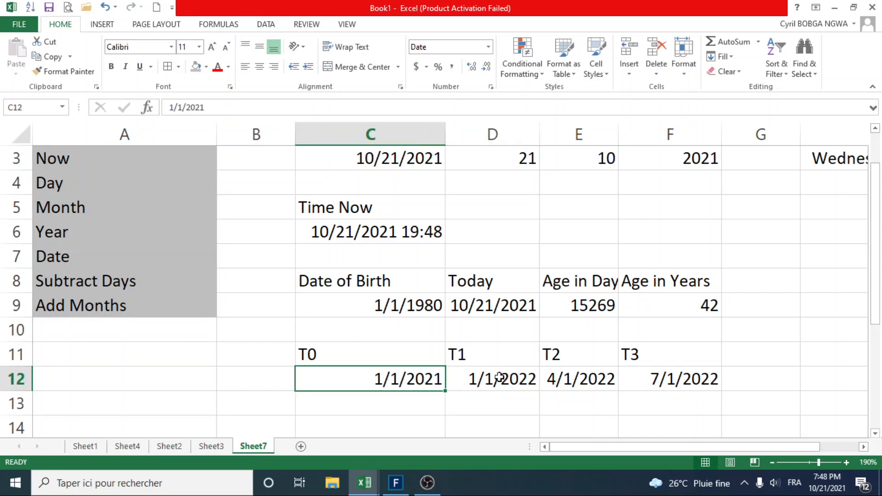
pyautogui.click(500, 378)
pyautogui.moveTo(541, 393); pyautogui.dragTo(708, 387)
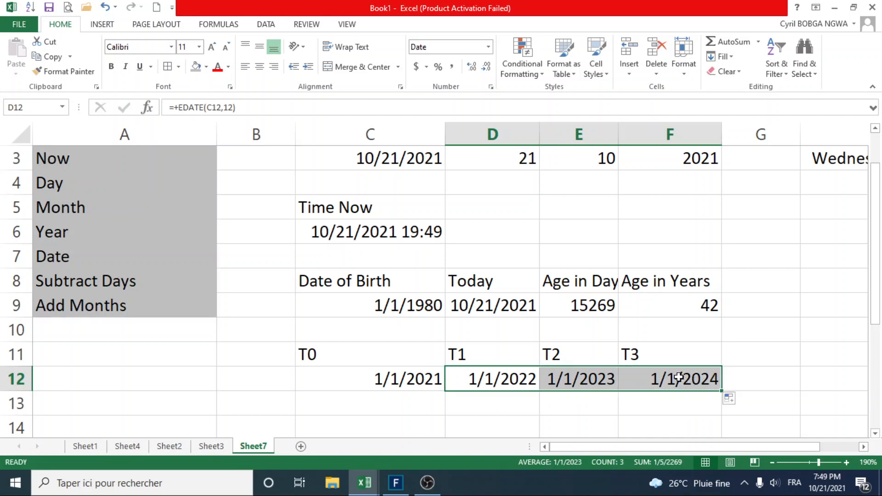
# Format the dates in C12:F12 with the Mar-12 date type and check each cell from "T0" to "T3".
pyautogui.moveTo(675, 380); pyautogui.dragTo(403, 381)
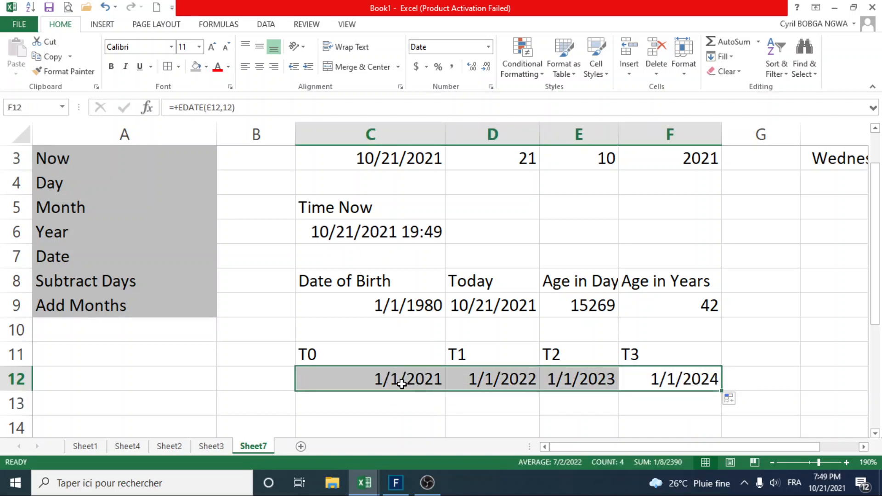
pyautogui.rightClick(387, 379)
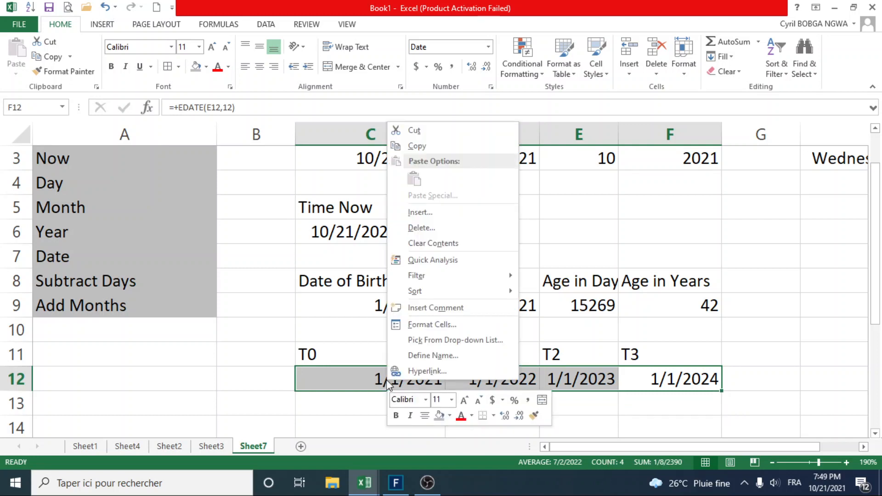
pyautogui.click(444, 330)
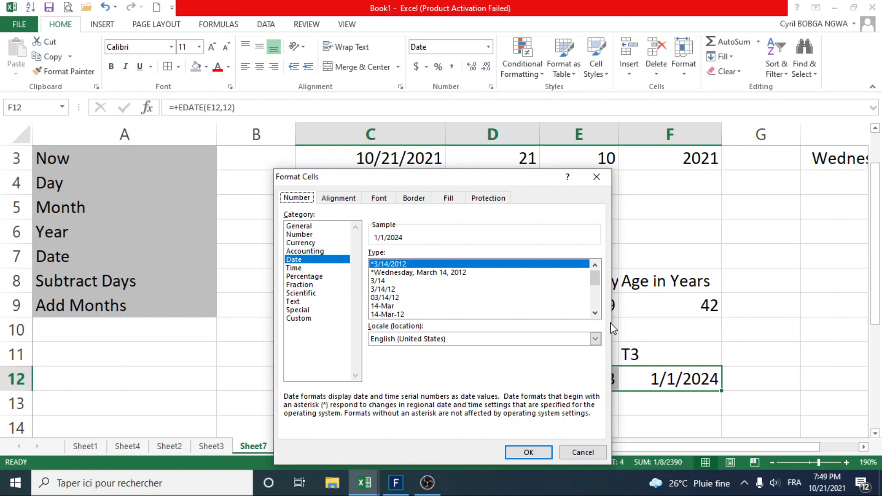
pyautogui.click(596, 313)
pyautogui.click(596, 313)
pyautogui.click(596, 313)
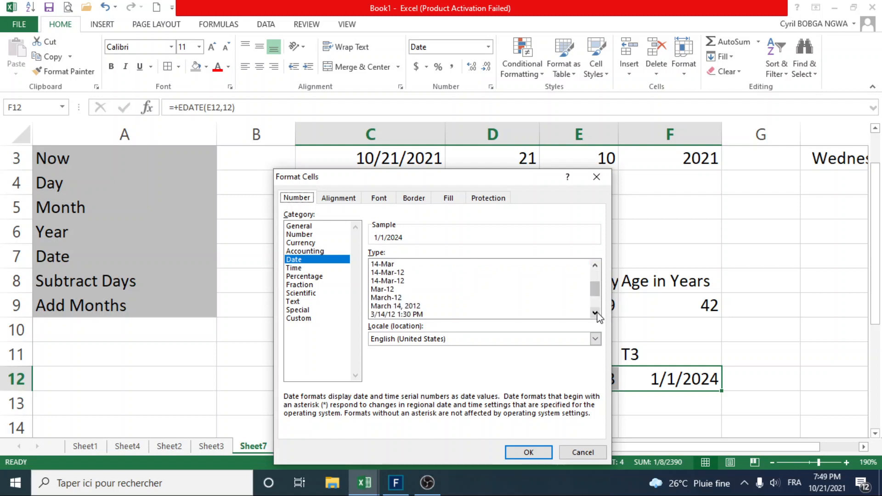
pyautogui.click(393, 289)
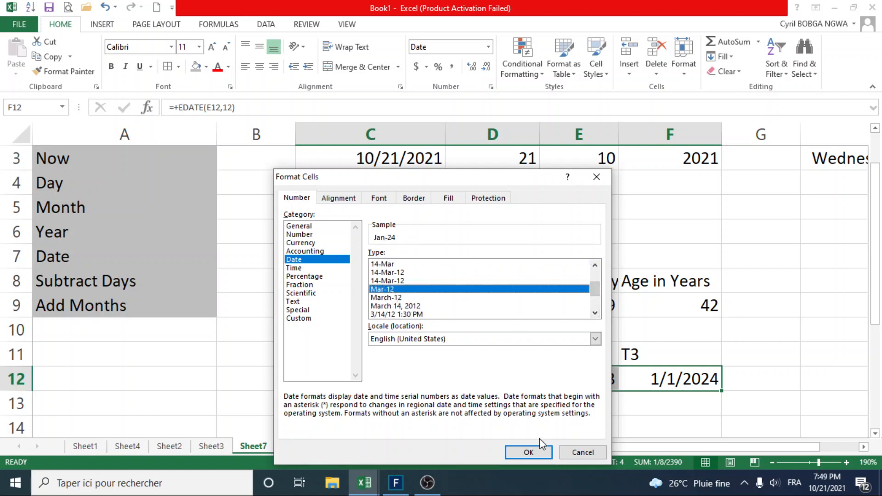
pyautogui.click(533, 453)
pyautogui.click(416, 380)
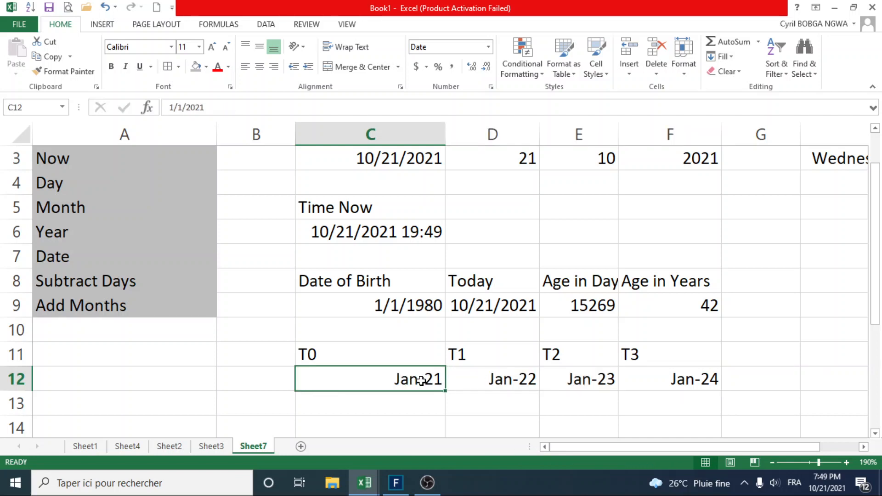
pyautogui.click(507, 378)
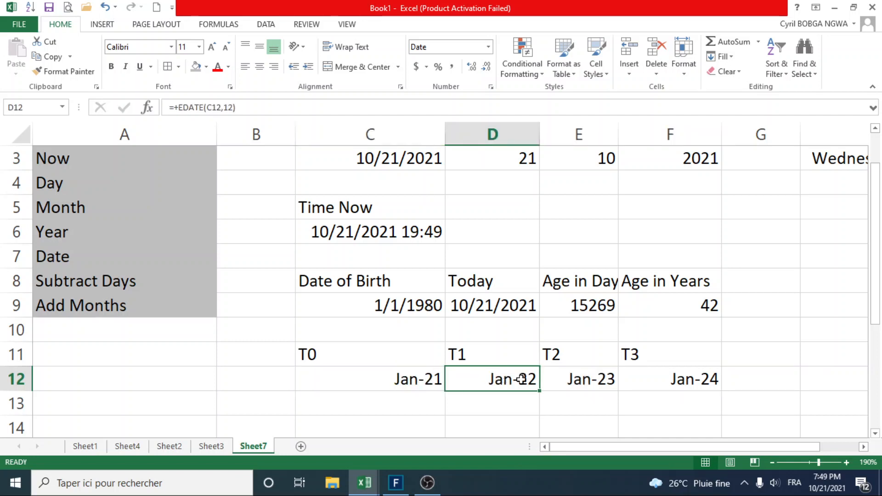
pyautogui.click(580, 381)
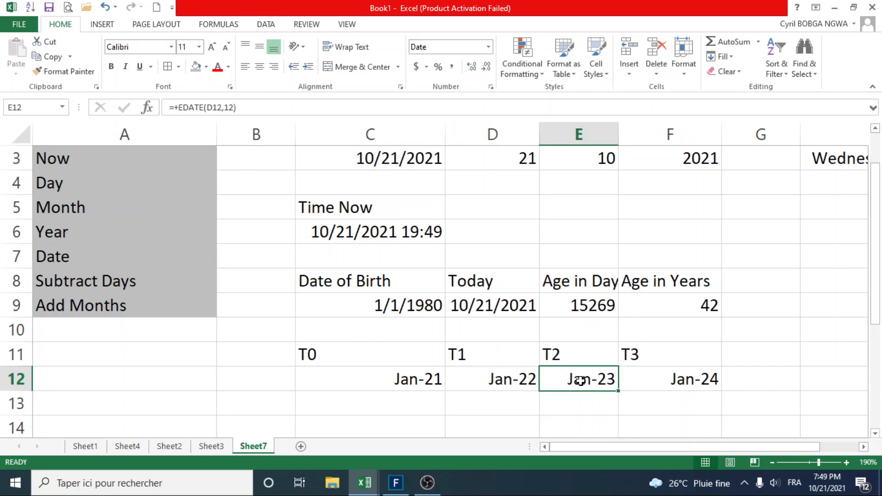
pyautogui.click(672, 382)
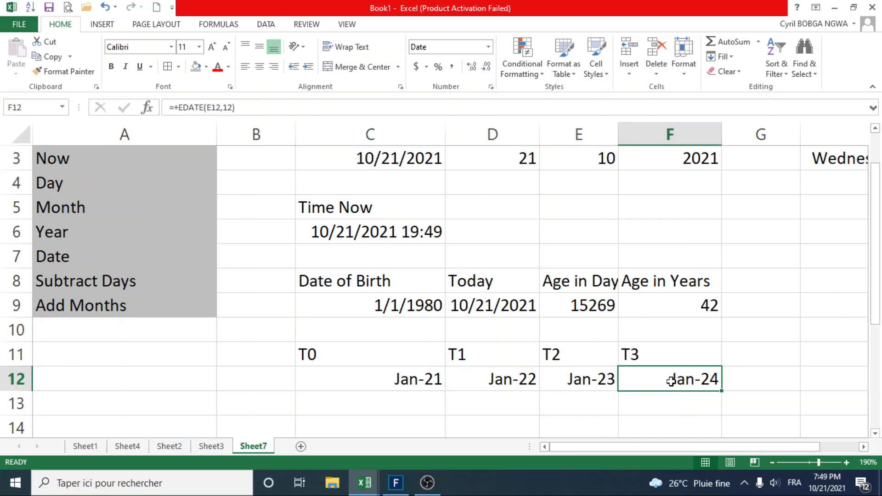